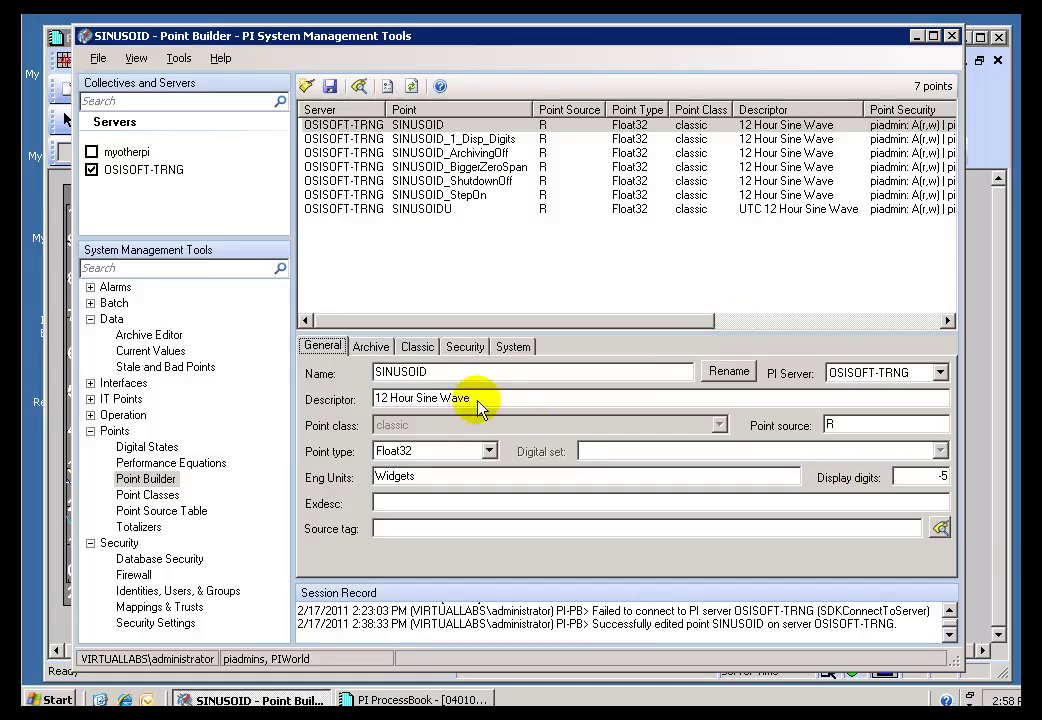
Step: Highlight SINUSOID's '12 Hour Sine Wave' descriptor, then bring the ProcessBook trend forward
drag(472, 398, 337, 396)
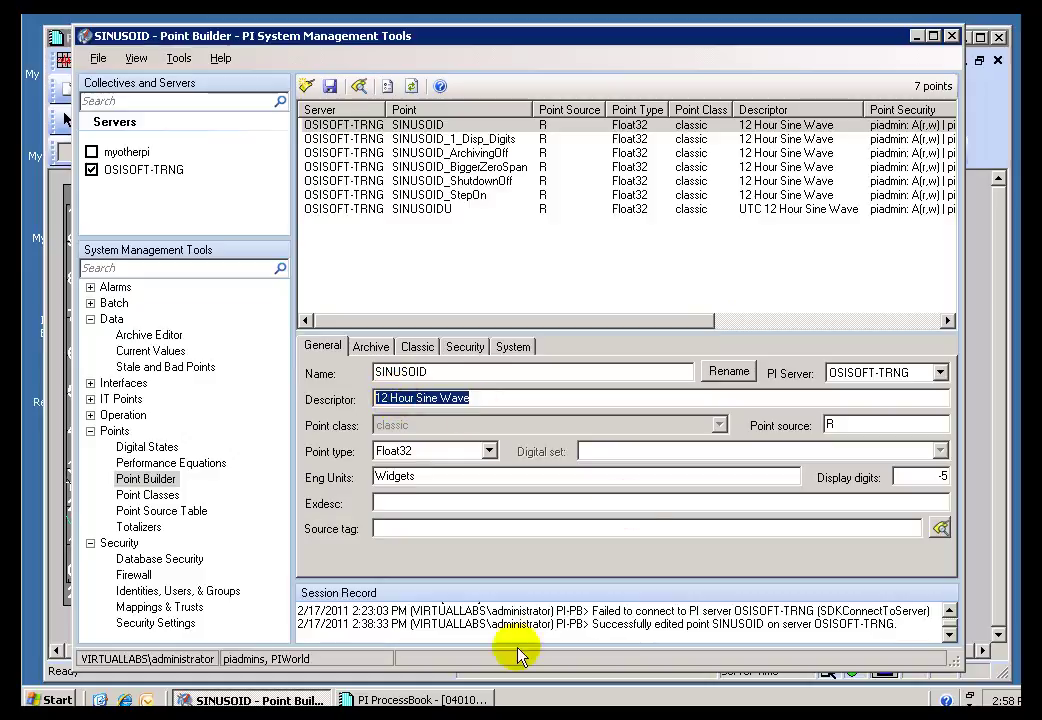
click(401, 697)
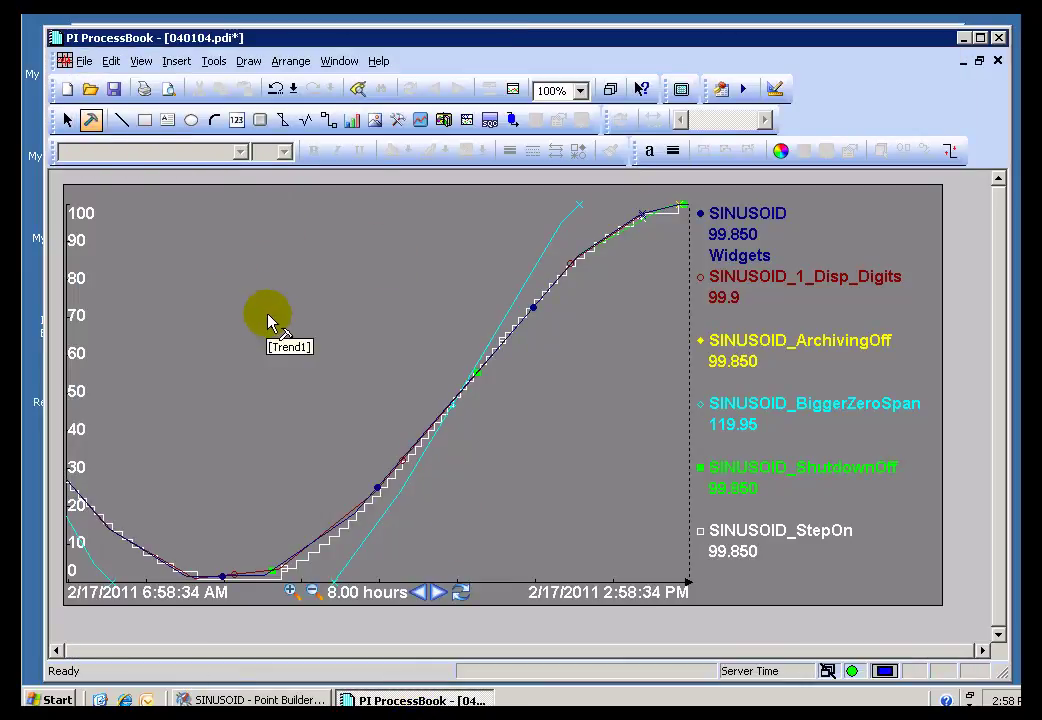
Step: Add Description to the trend legend so all six traces show '12 Hour Sine Wave'
double_click(287, 352)
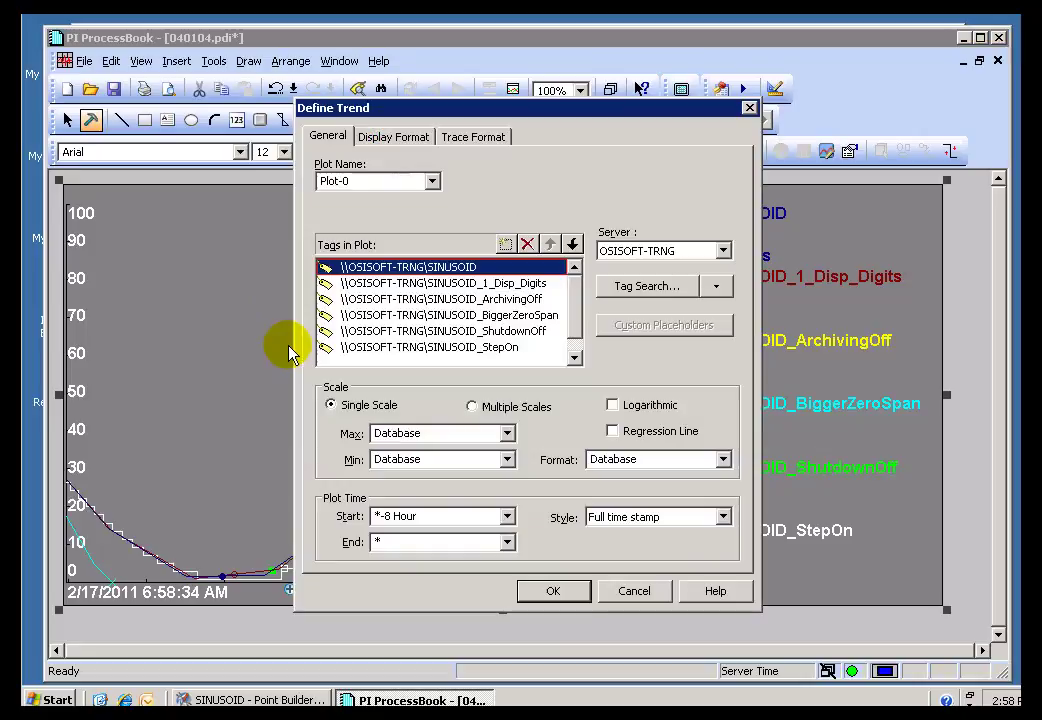
click(388, 140)
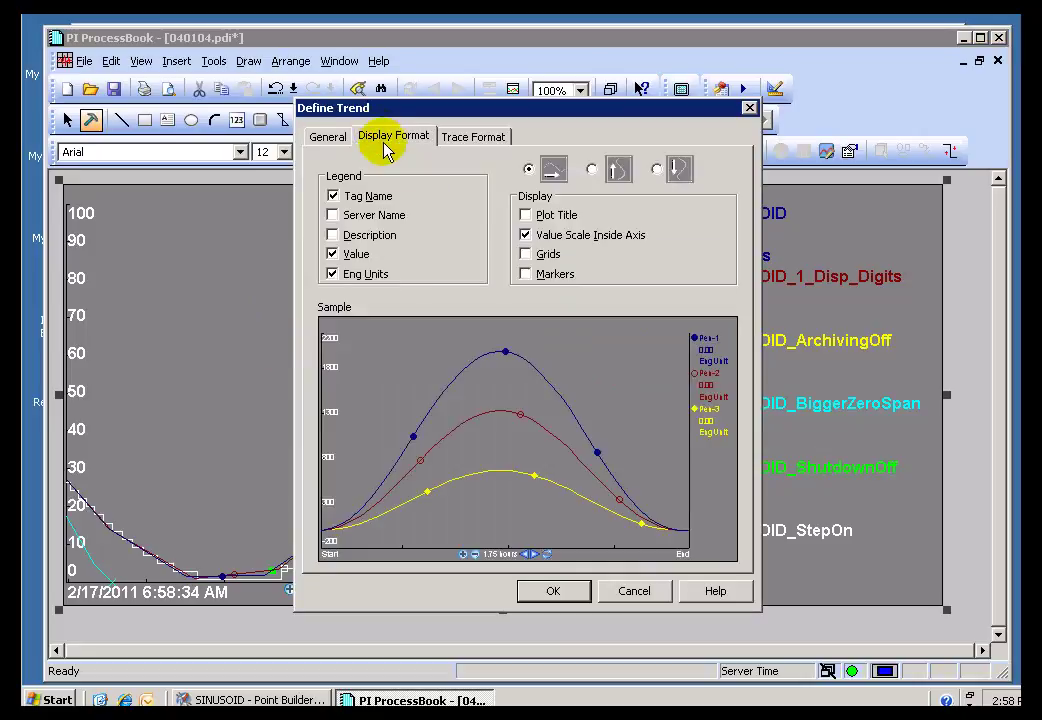
click(333, 235)
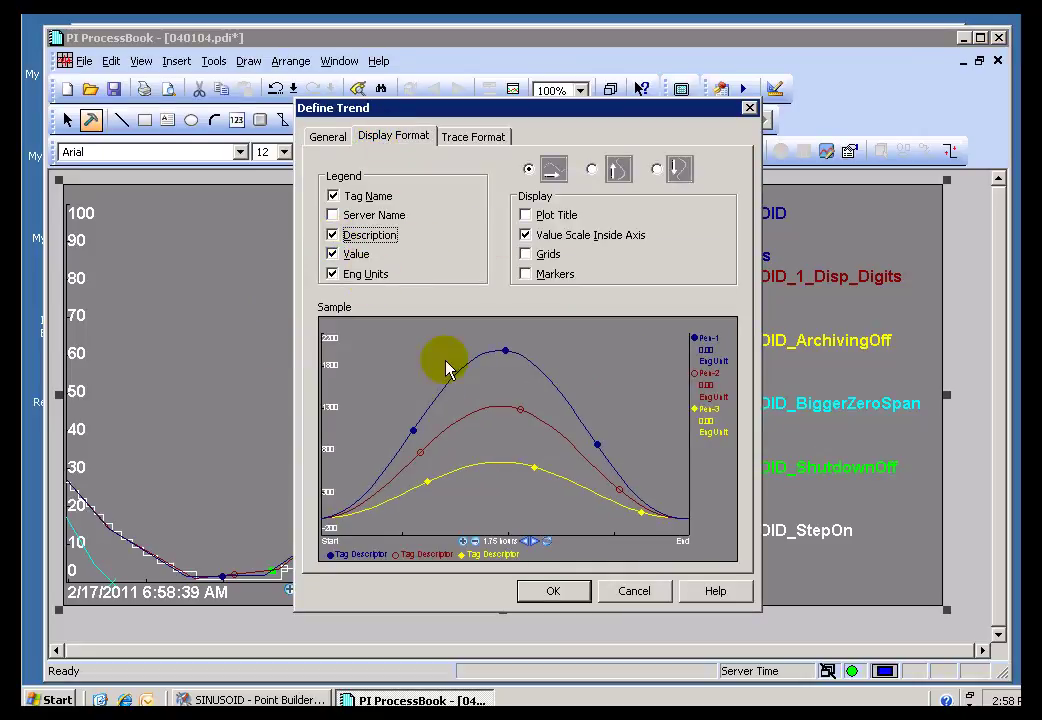
click(556, 594)
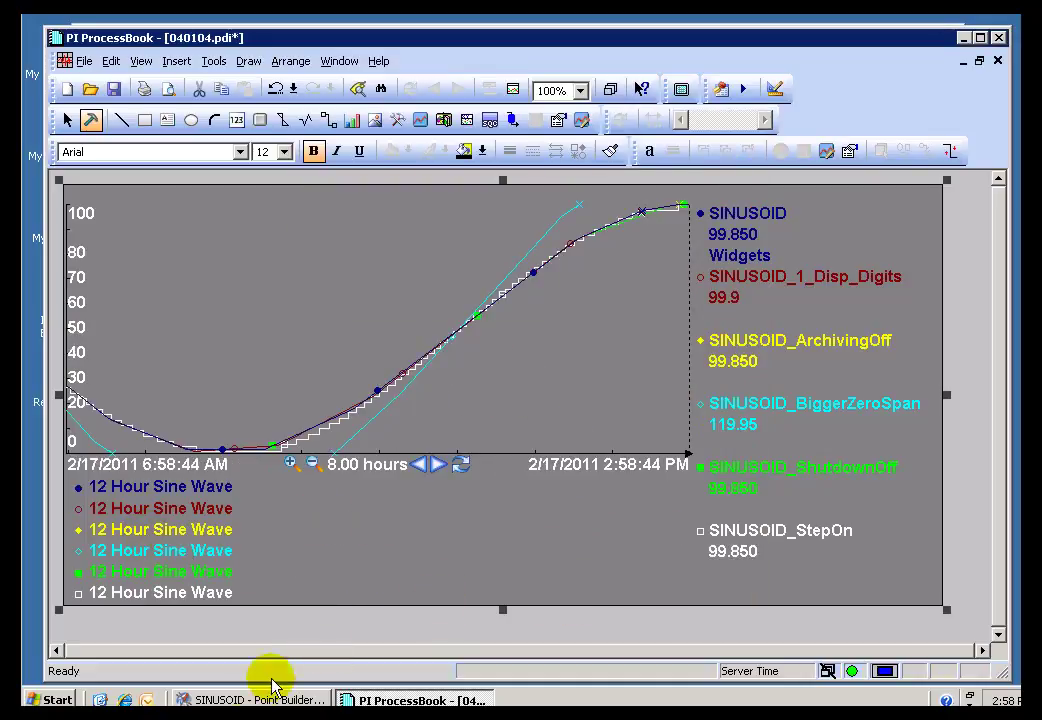
Step: Back in Point Builder, highlight SINUSOID's Widgets engineering units on the General tab
click(256, 699)
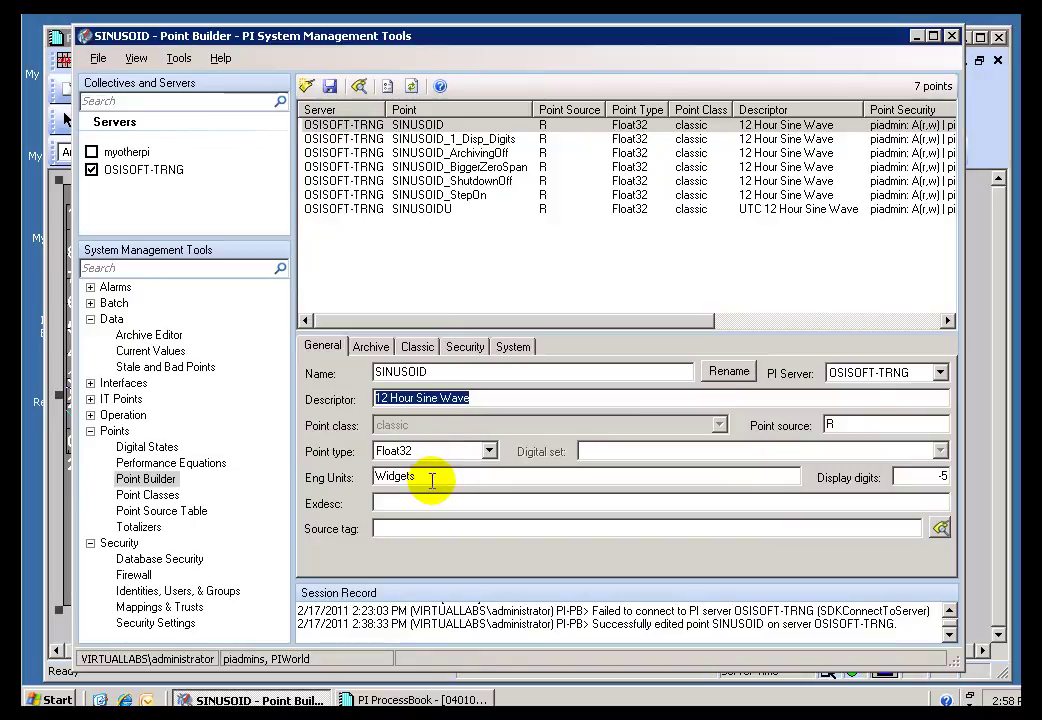
drag(432, 480, 379, 478)
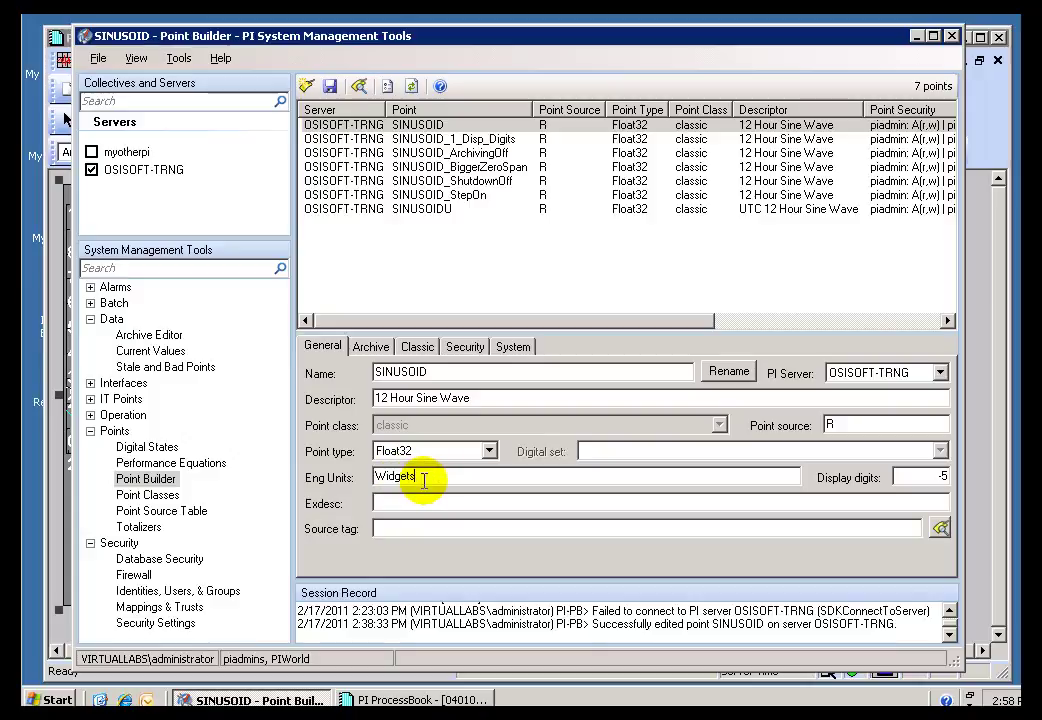
Step: Remove Description from the ProcessBook trend legend while keeping Eng Units shown
click(418, 700)
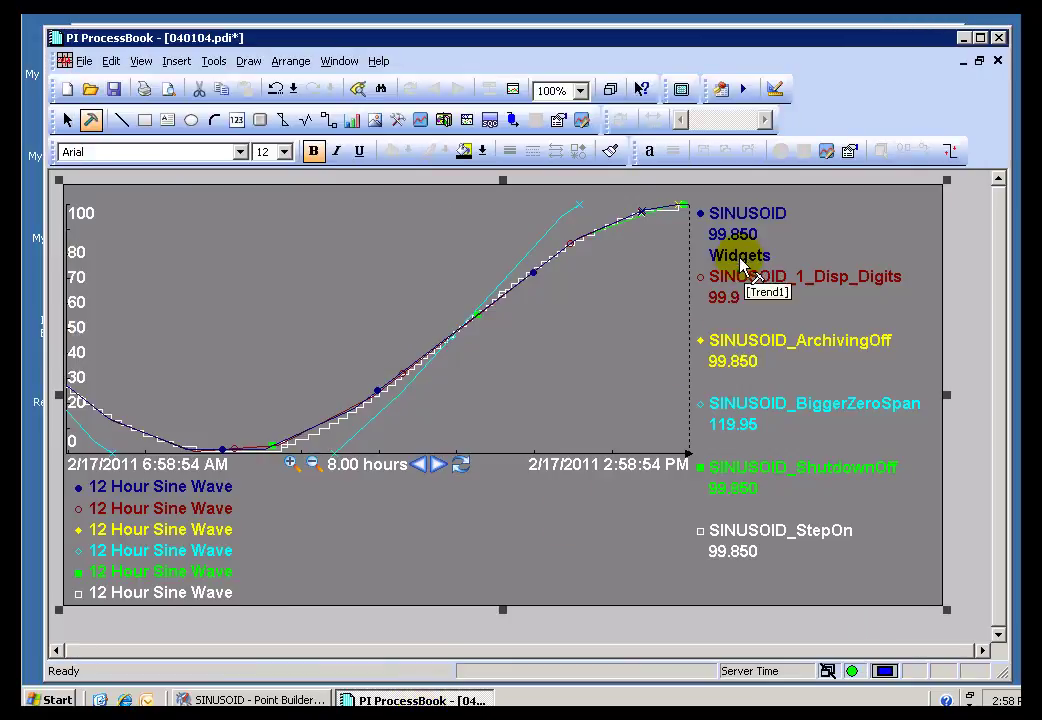
double_click(610, 324)
click(384, 138)
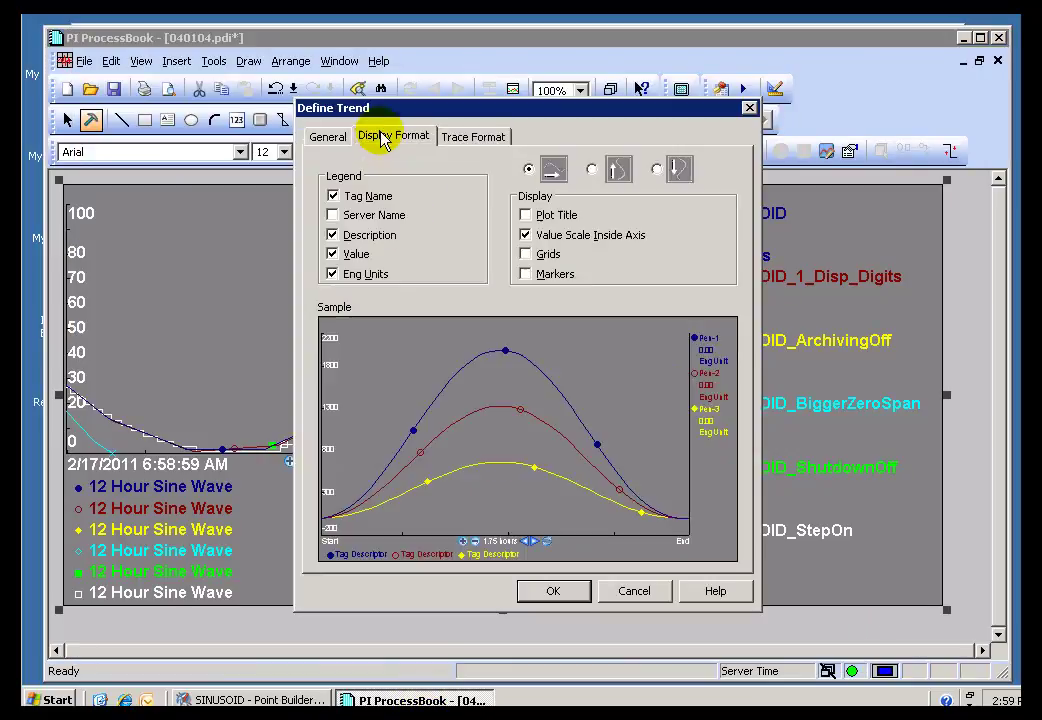
click(333, 275)
click(333, 275)
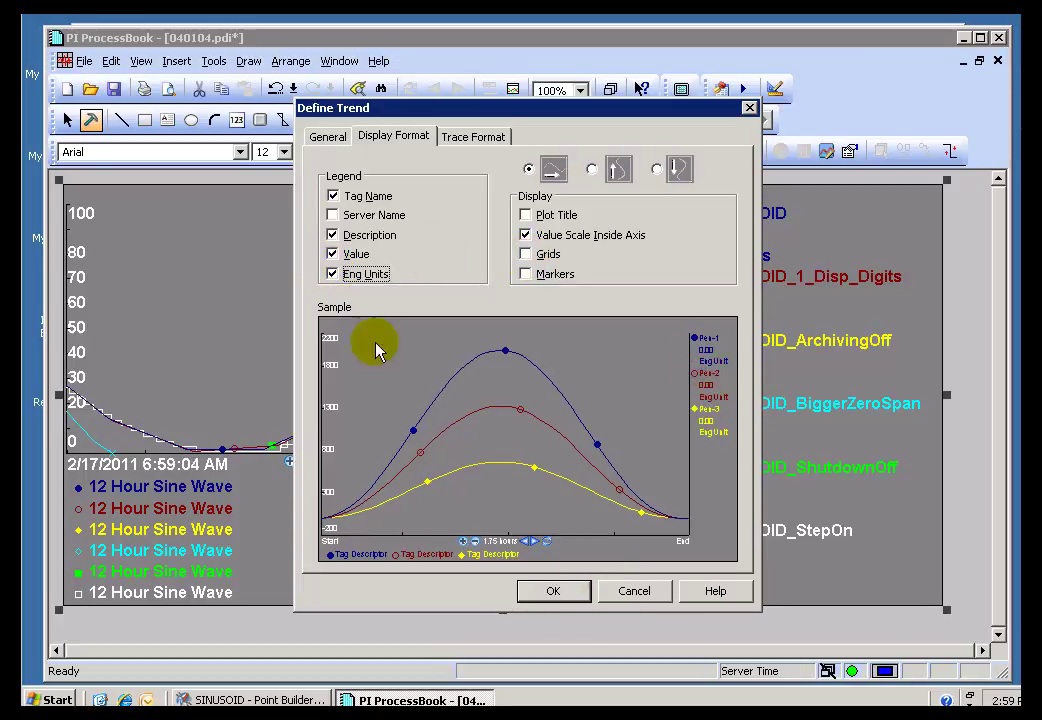
click(333, 235)
click(553, 591)
click(307, 697)
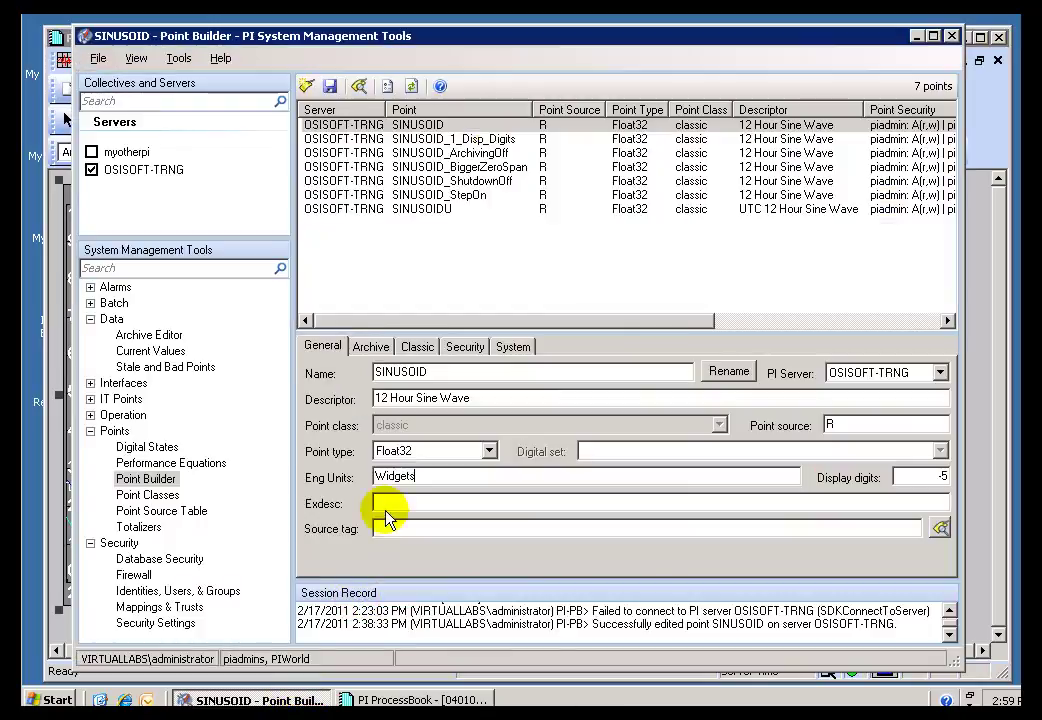
drag(433, 479, 344, 476)
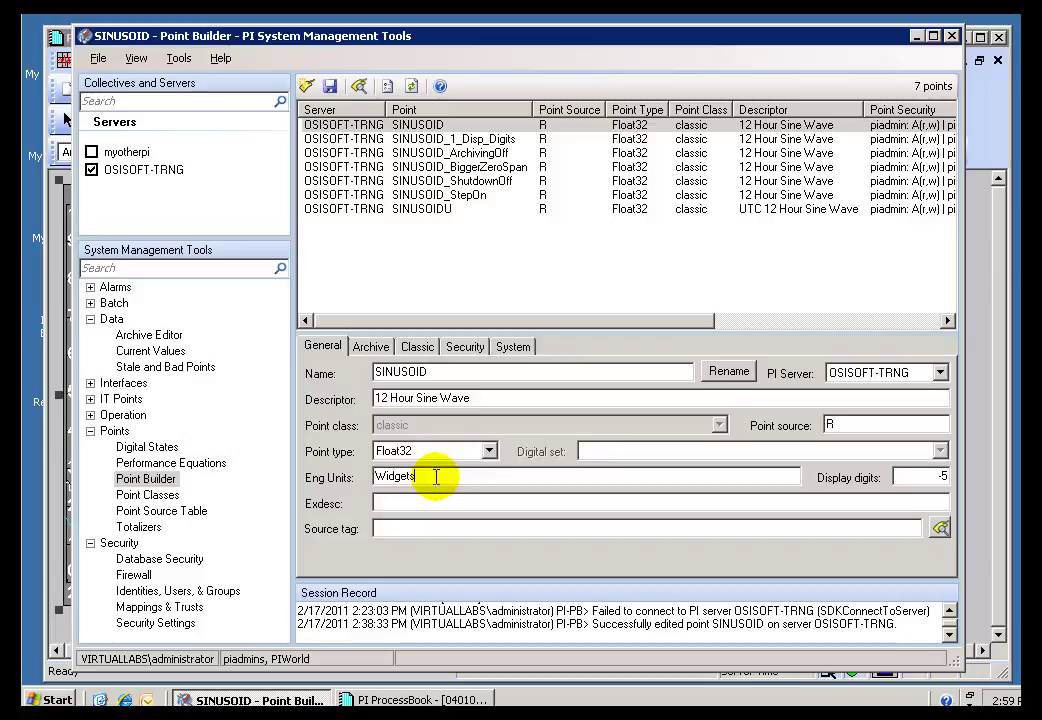
double_click(419, 474)
click(435, 476)
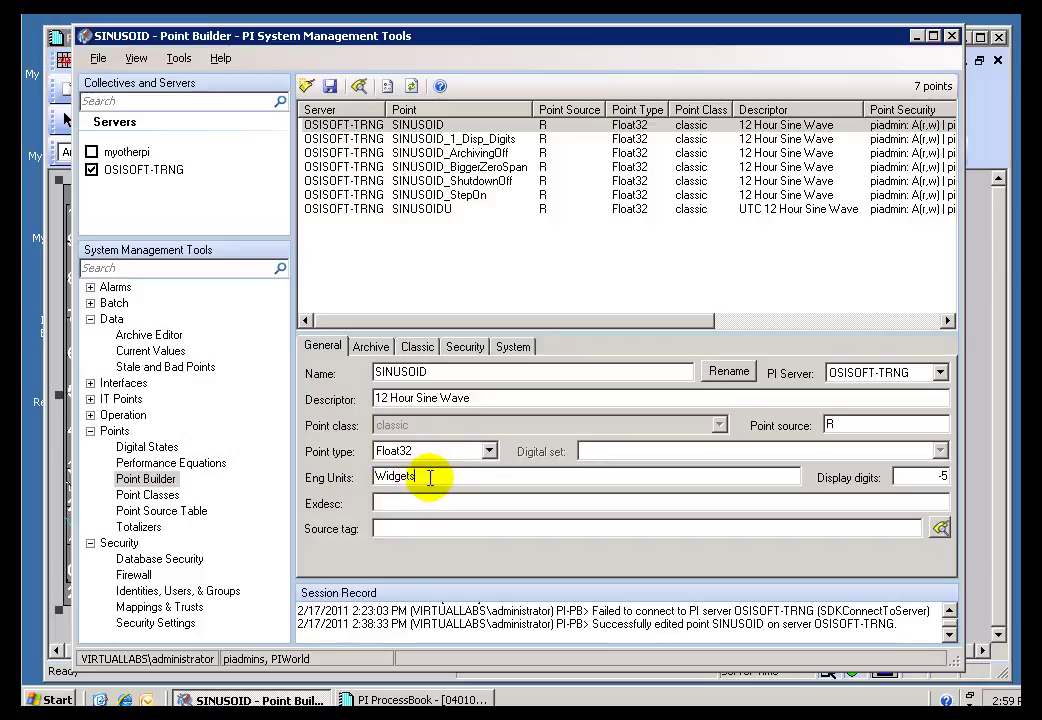
drag(428, 478, 342, 477)
click(460, 477)
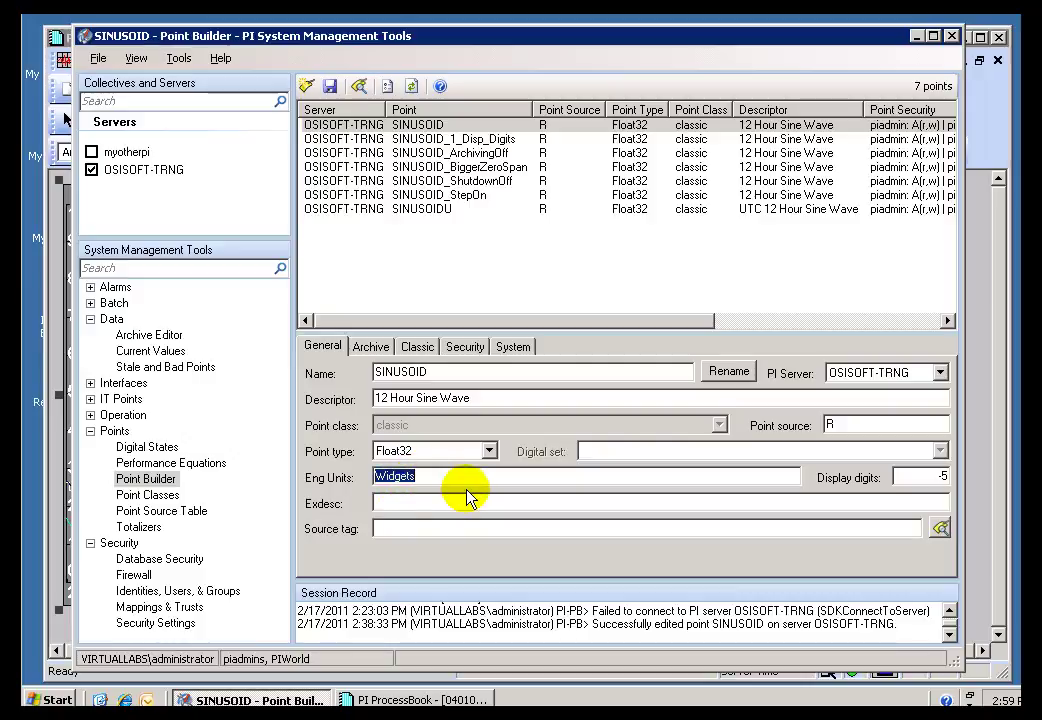
Step: On SINUSOID's Archive tab, highlight the Zero value 0 and Span value 100
click(372, 347)
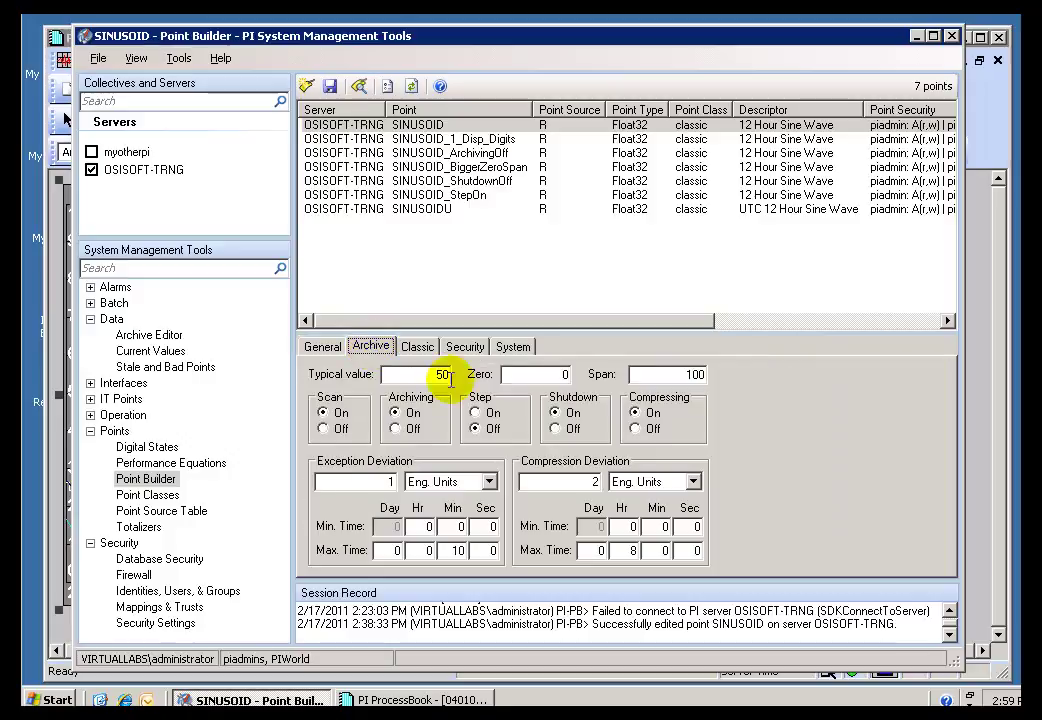
drag(551, 373, 597, 375)
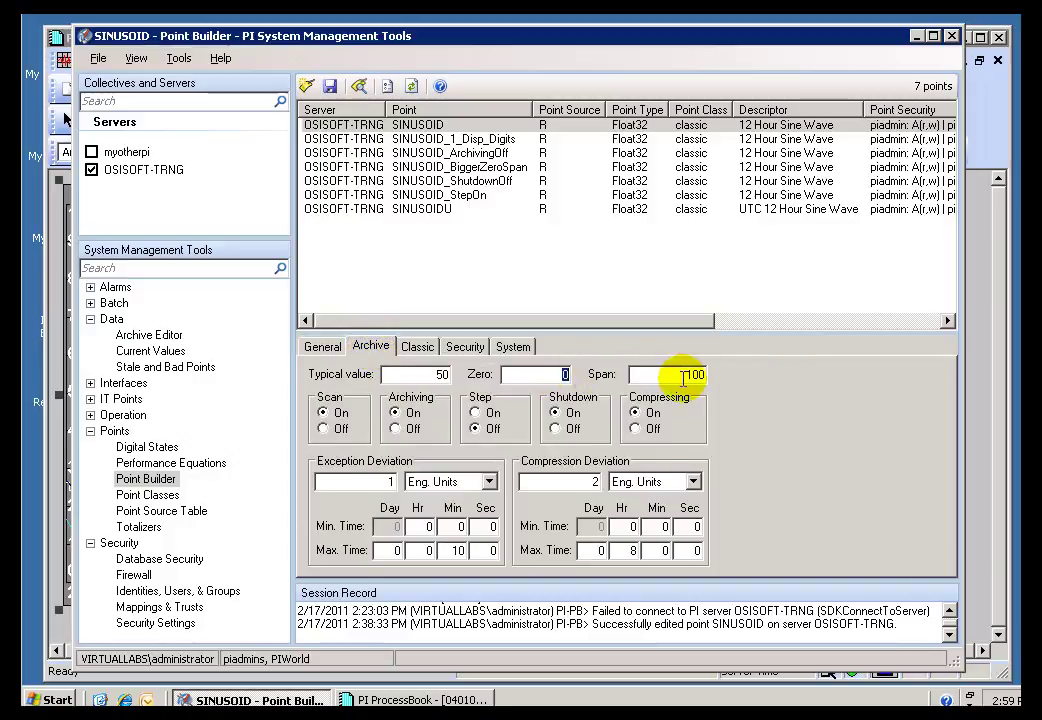
drag(683, 377, 738, 382)
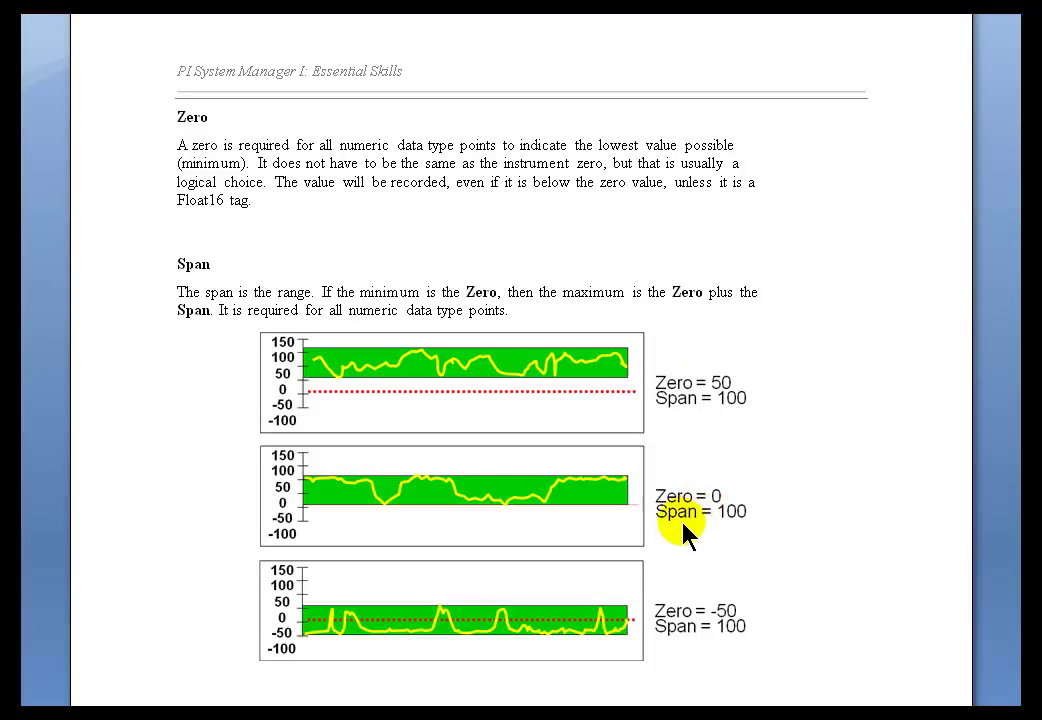
drag(709, 388, 757, 410)
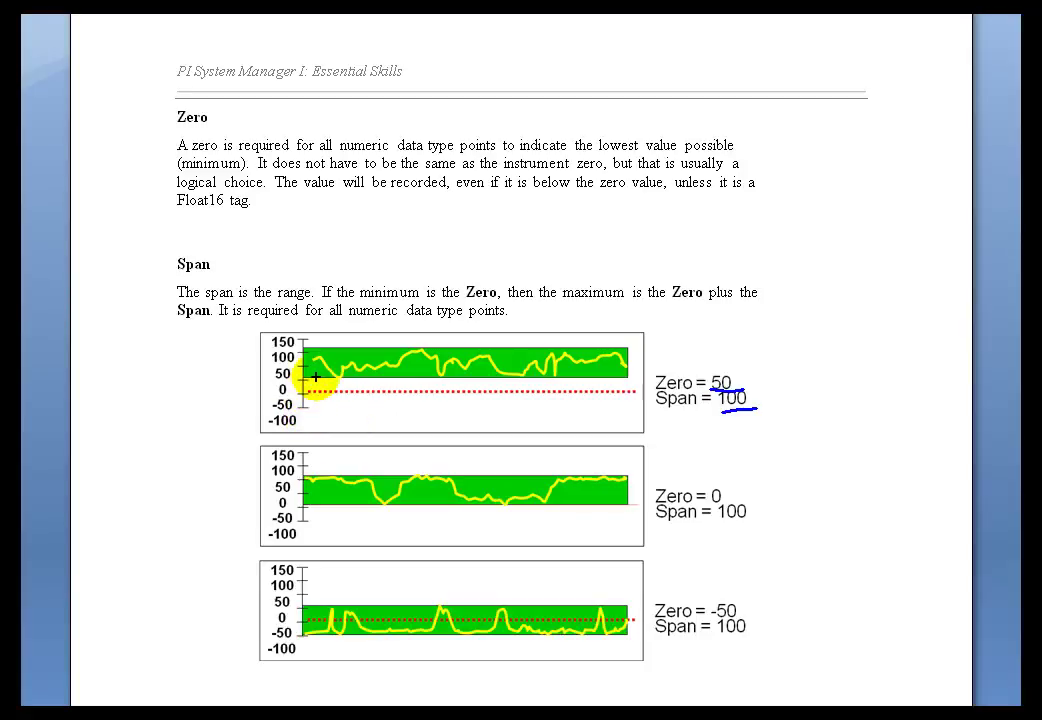
mouse_move(305, 372)
mouse_down()
mouse_move(307, 346)
mouse_move(306, 380)
mouse_up()
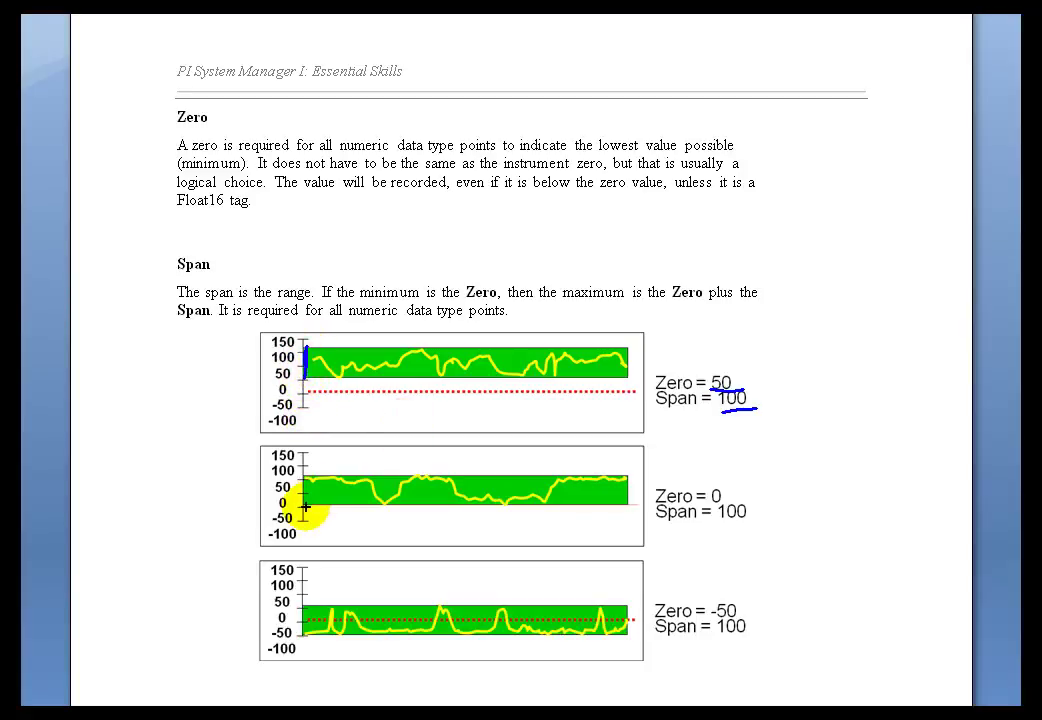
mouse_move(304, 478)
mouse_down()
mouse_move(303, 505)
mouse_move(306, 478)
mouse_up()
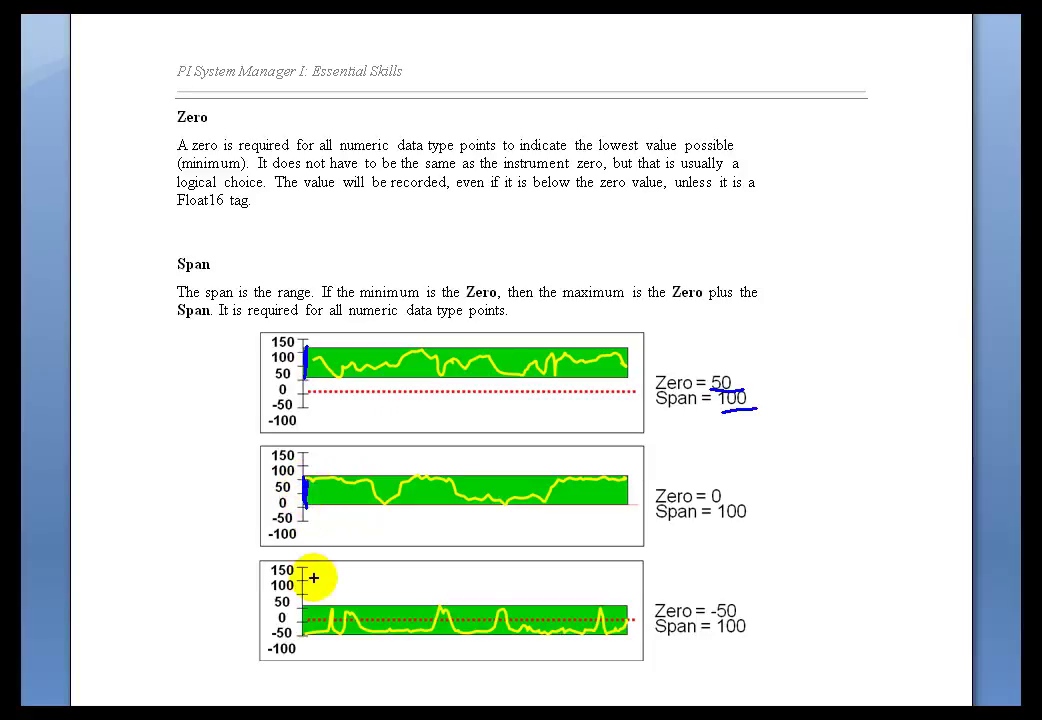
drag(711, 621, 753, 614)
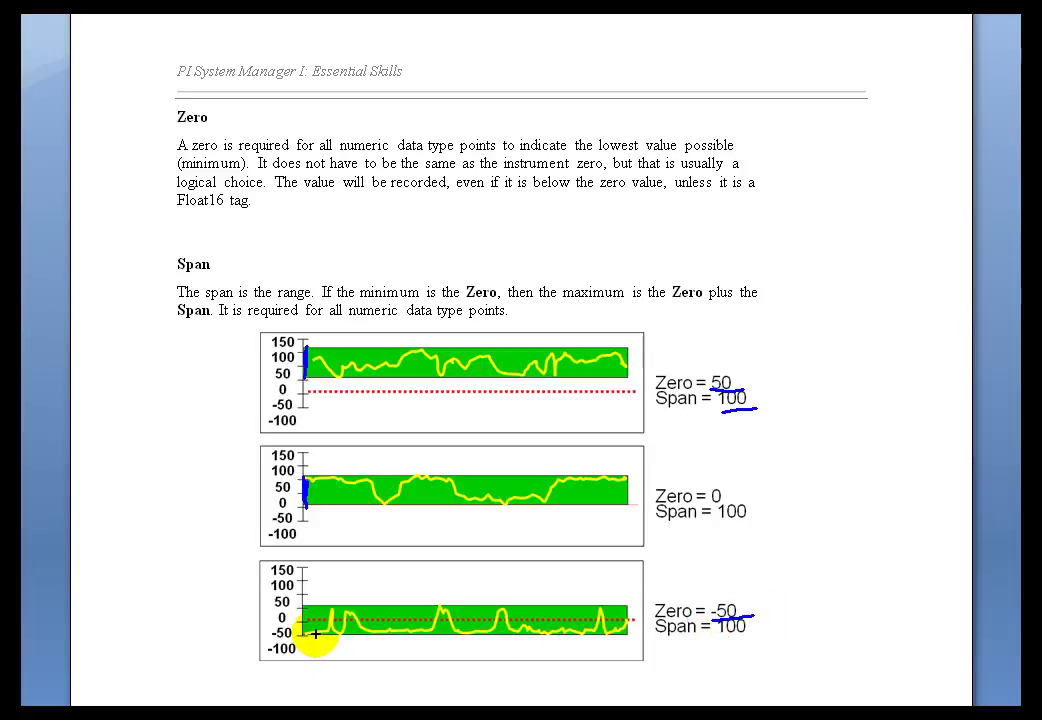
drag(315, 633, 322, 605)
Step: Erase the ink annotations, re-highlight Zero 0 and Span 100, then return to the trend
key(e)
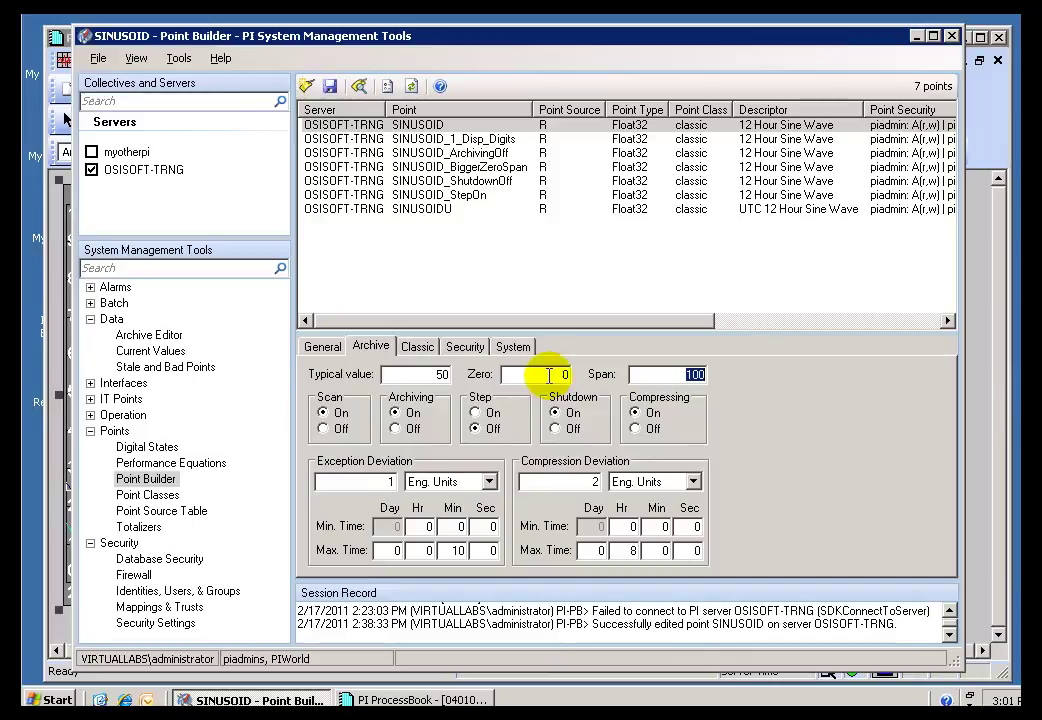
double_click(555, 374)
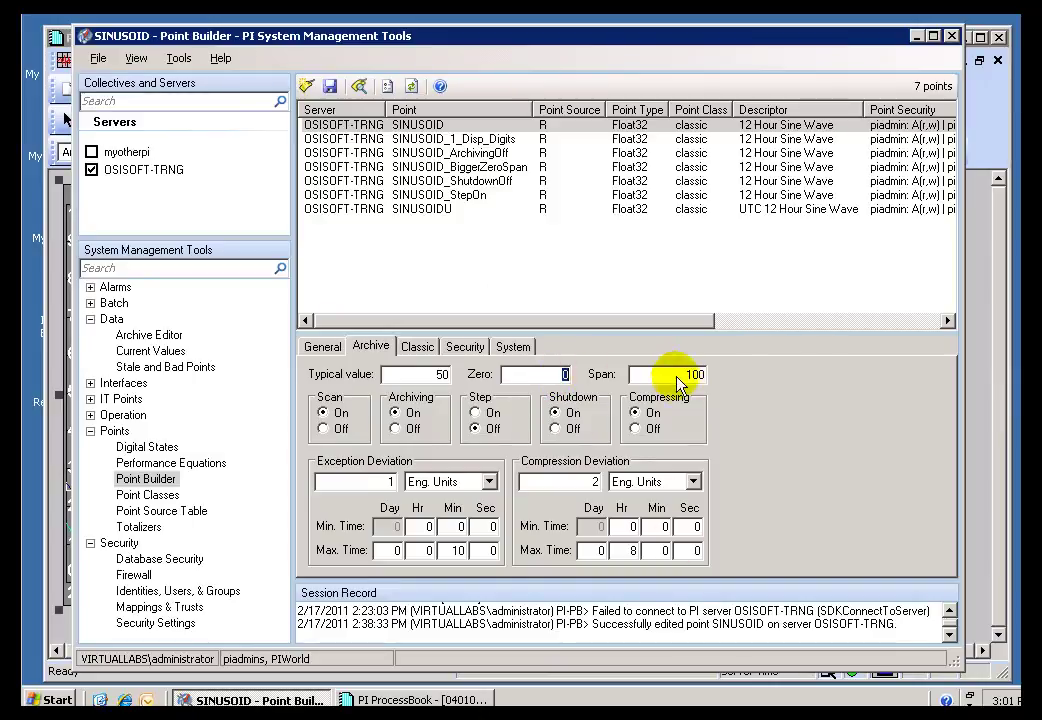
double_click(720, 374)
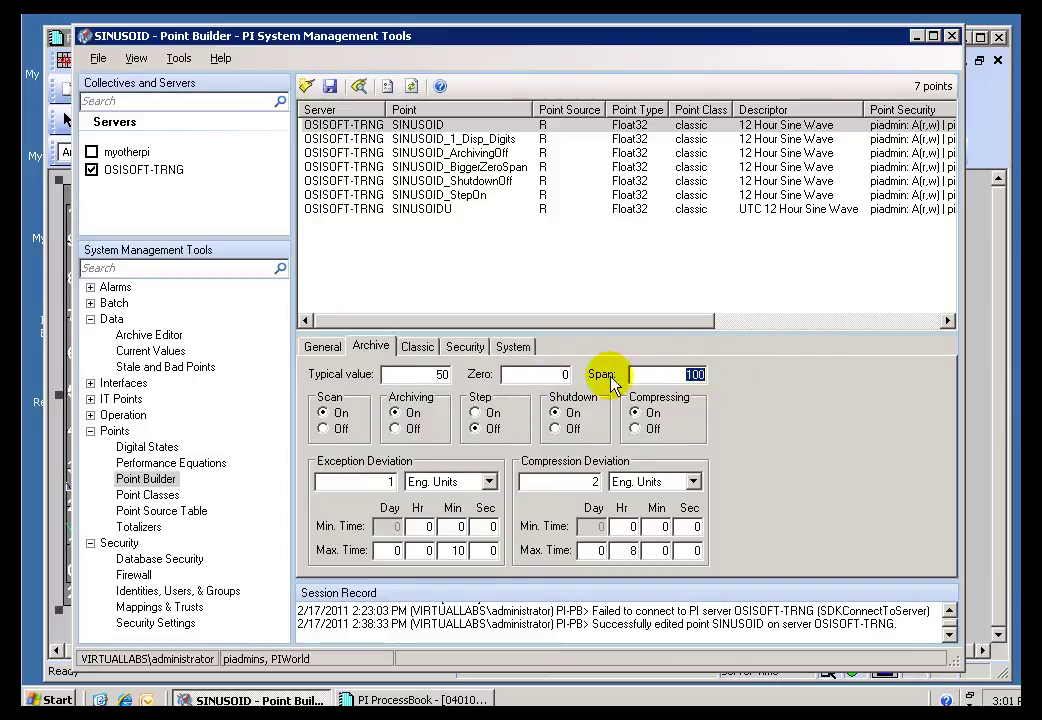
double_click(563, 376)
double_click(704, 374)
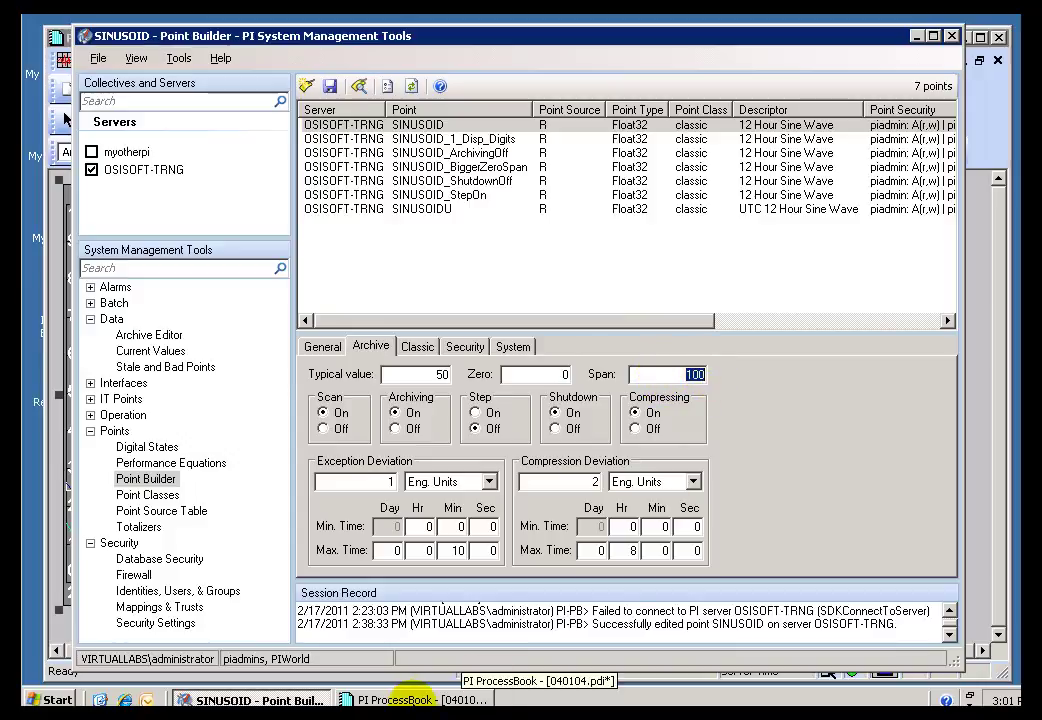
click(395, 699)
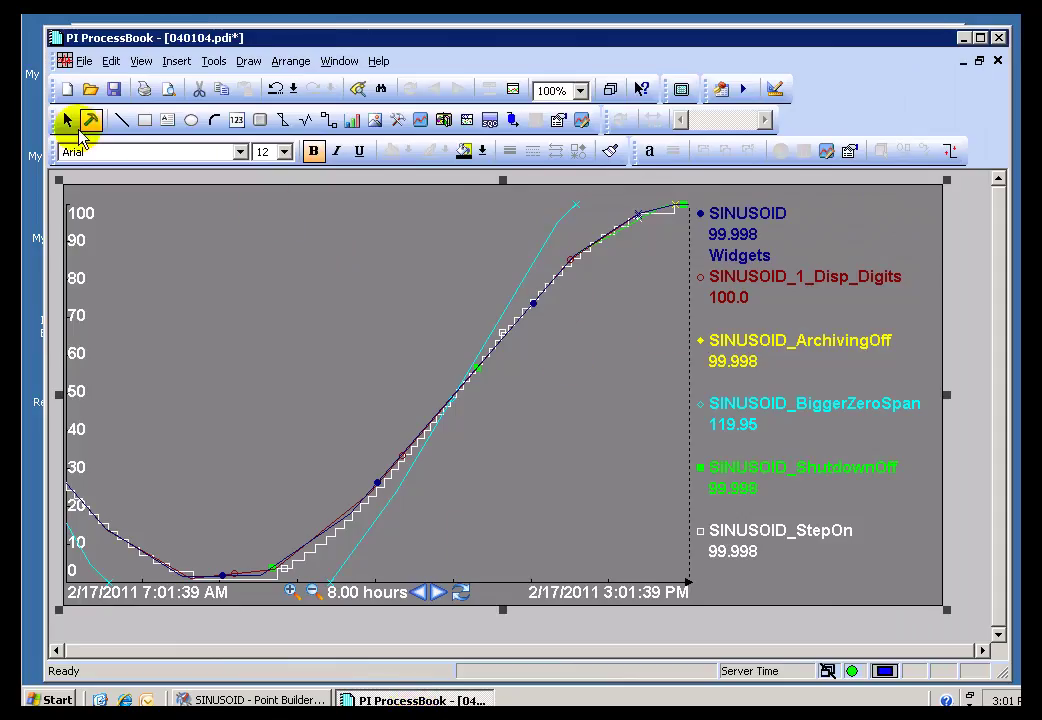
Step: Confirm the trend definition with a single Database-scaled axis and switch to run mode
double_click(345, 403)
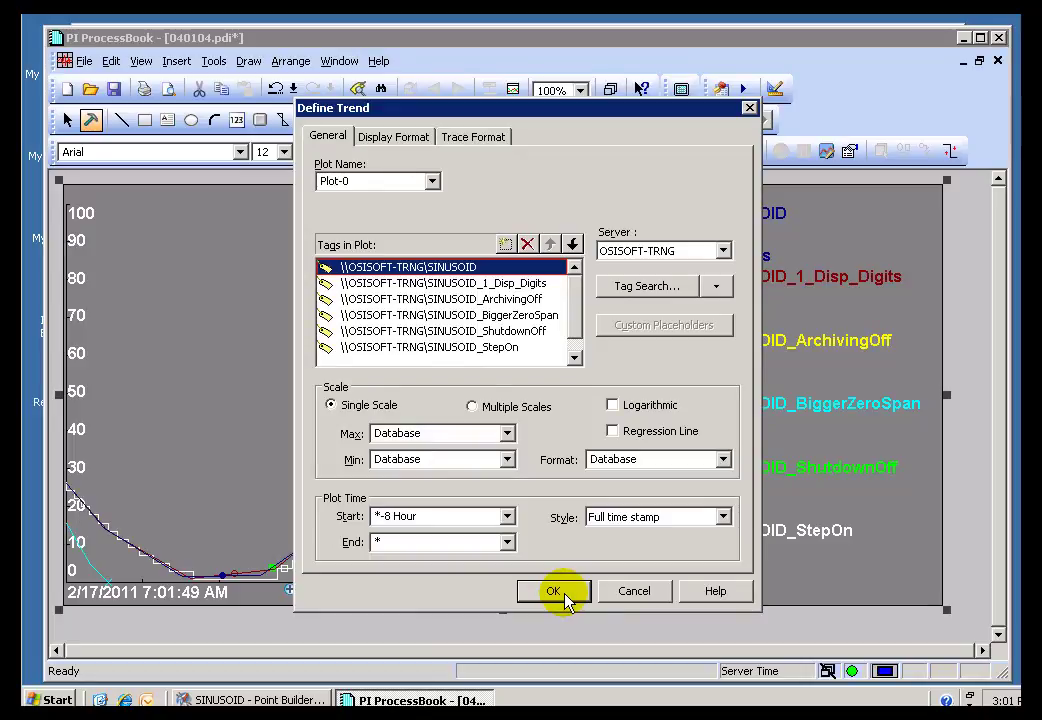
click(553, 591)
click(67, 120)
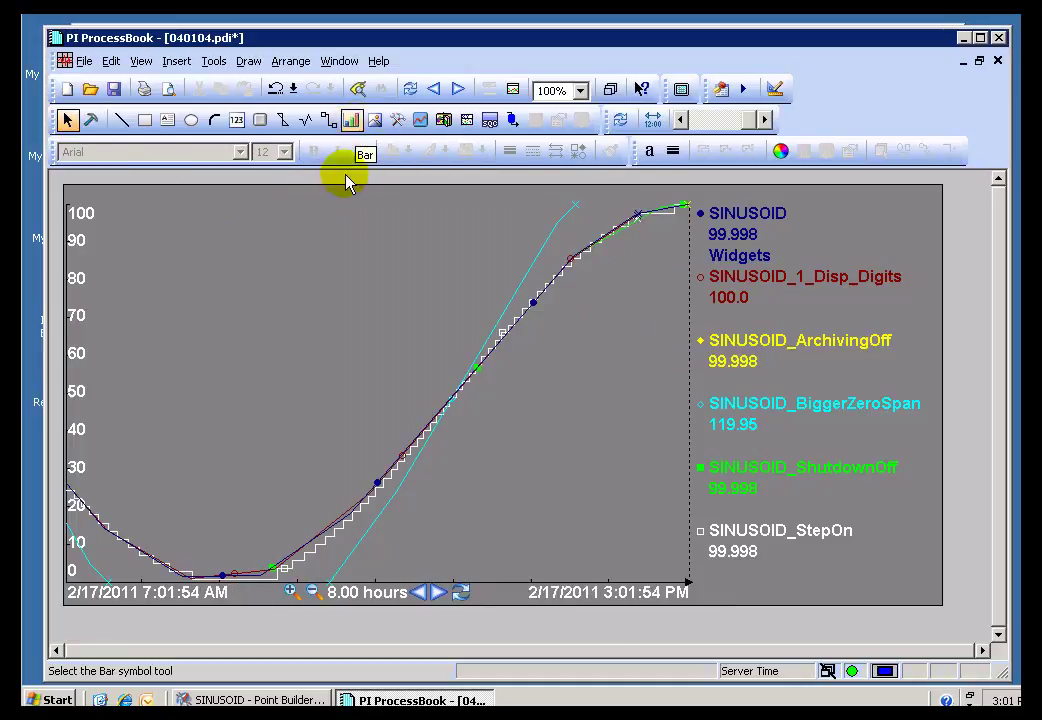
Step: Draw a rectangle below the trend, return to build mode, and select it
click(146, 124)
drag(256, 628, 310, 318)
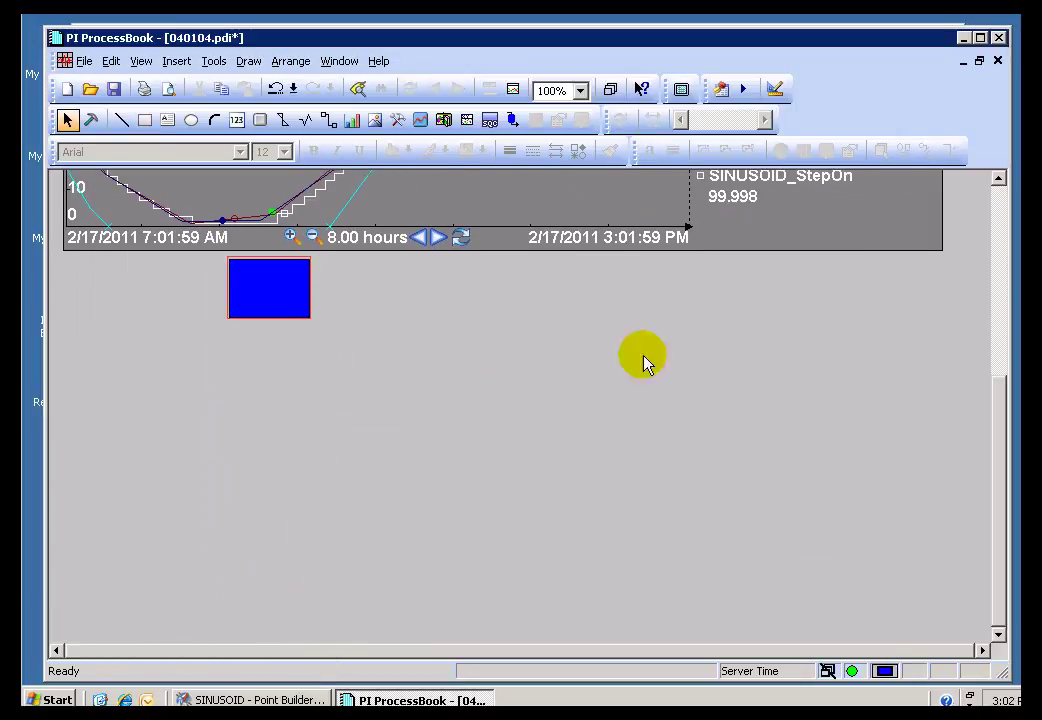
click(995, 221)
click(91, 119)
click(272, 627)
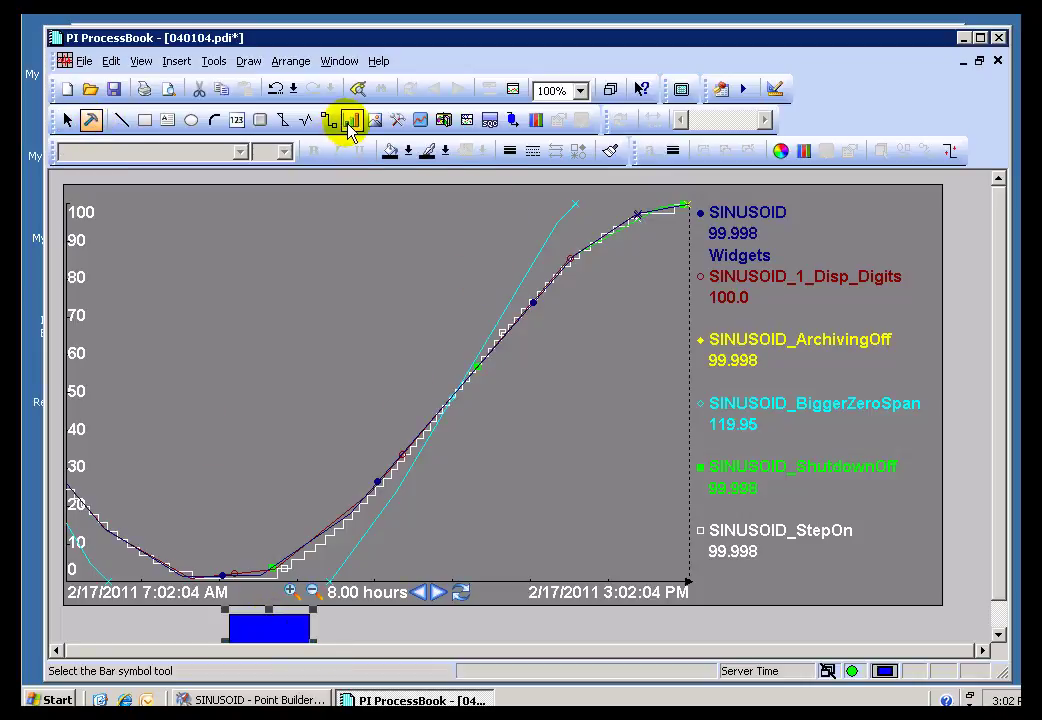
Step: Set the rectangle up as a sinusoid multi-state symbol, review states 1 and 2, then cancel
click(537, 121)
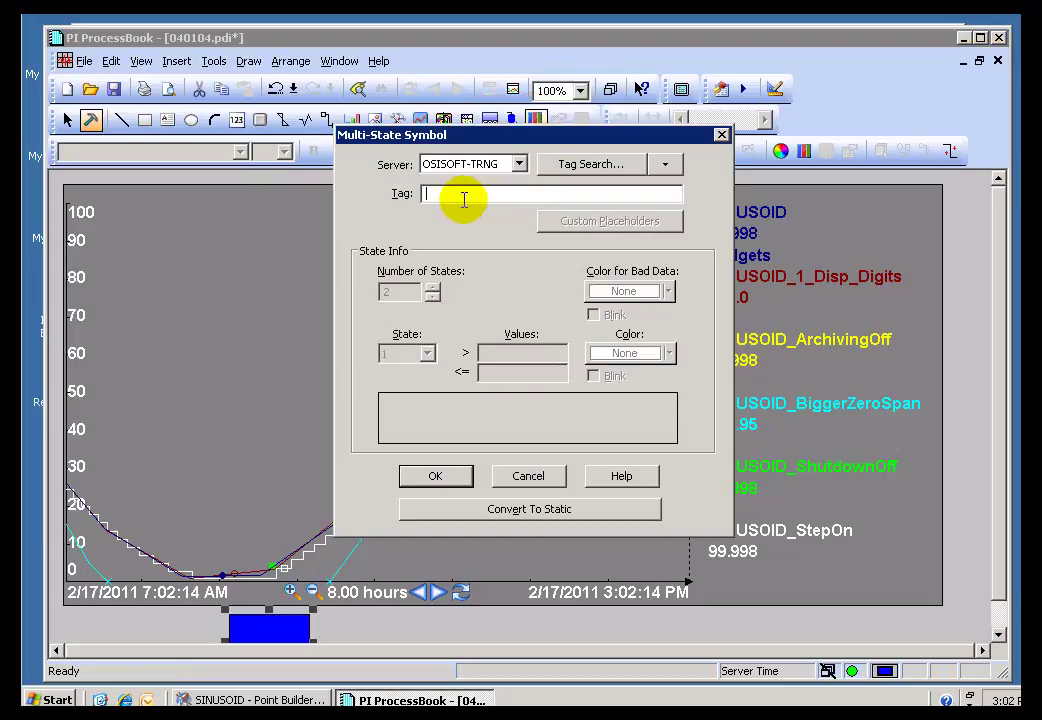
text(sinusoid)
key(Tab)
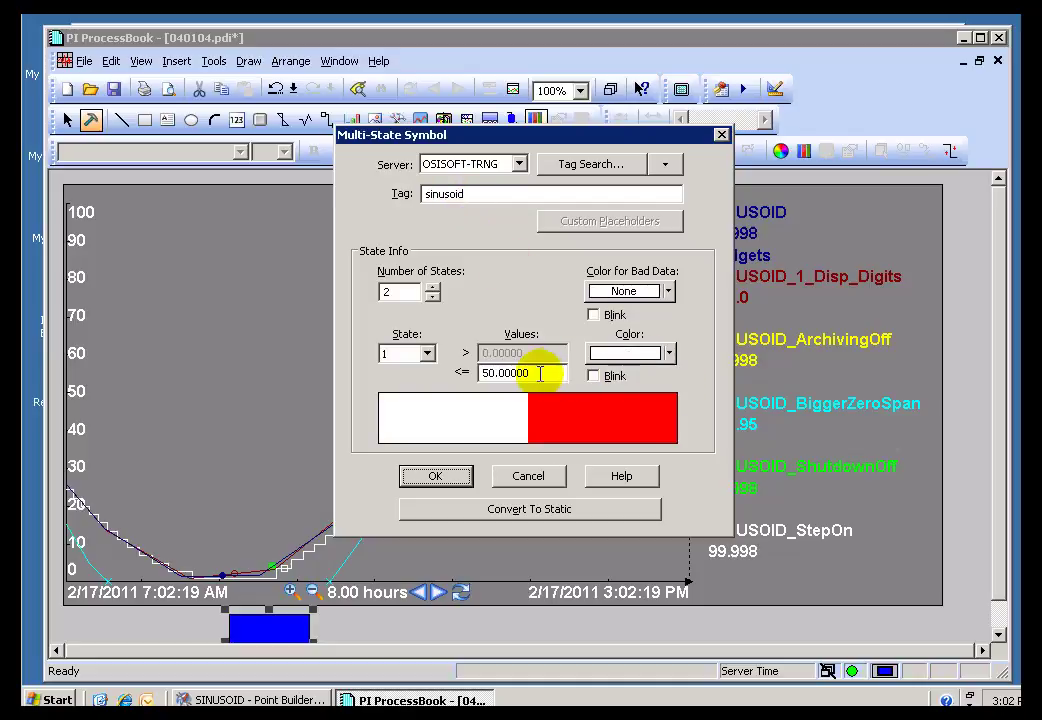
click(427, 354)
click(412, 387)
click(426, 353)
click(393, 373)
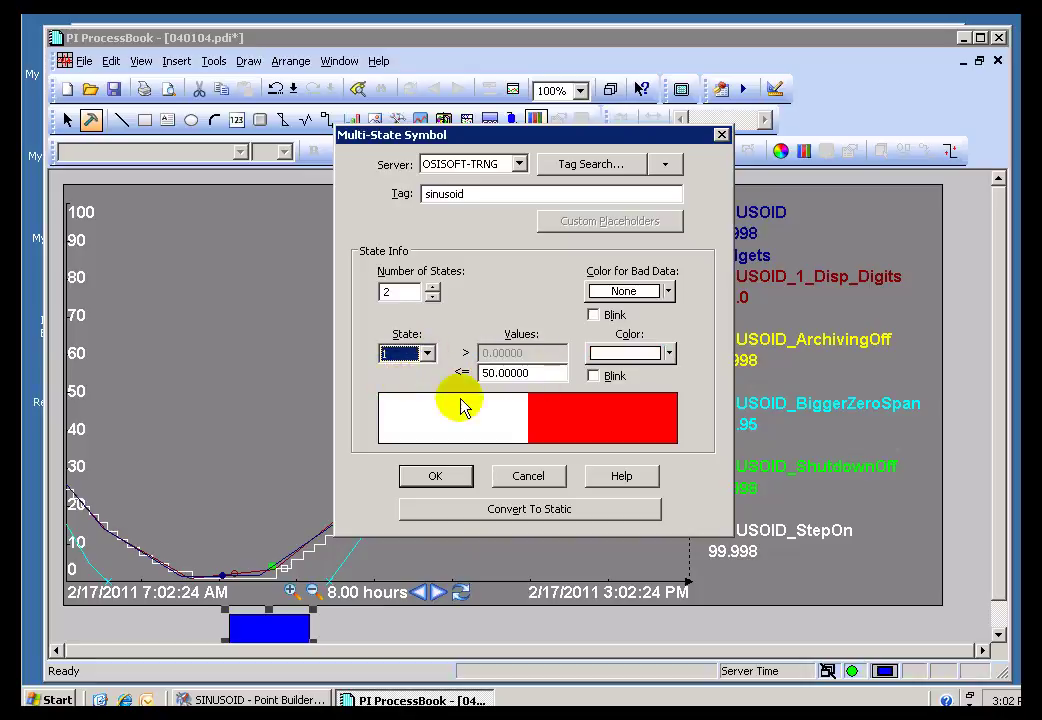
click(524, 477)
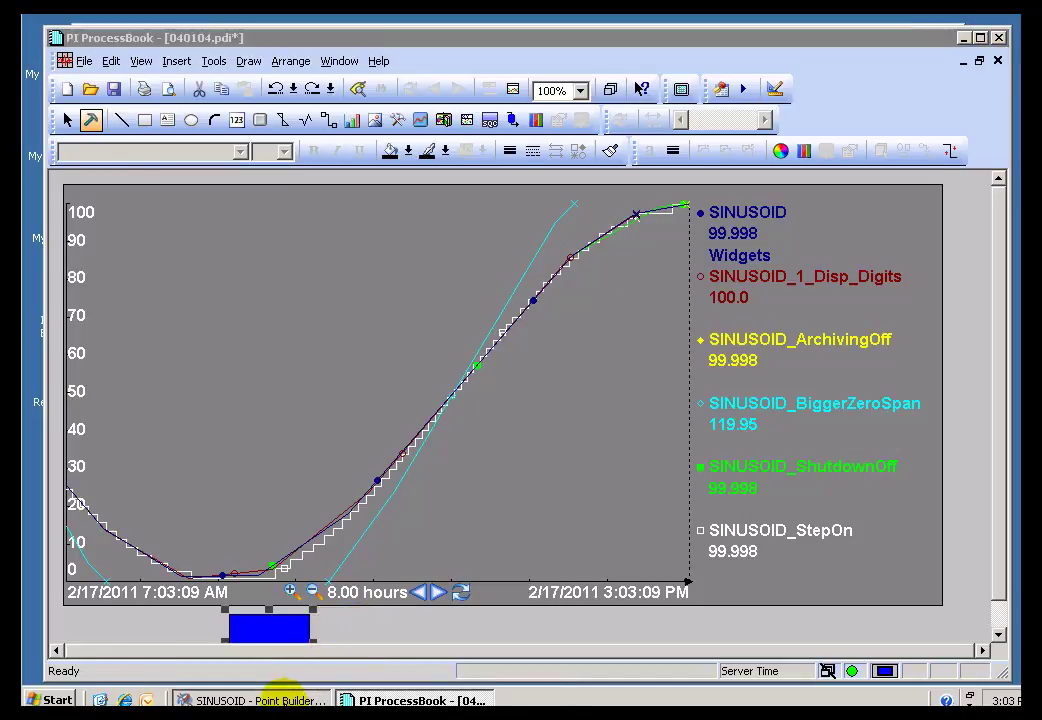
Step: In Point Builder, highlight SINUSOID's Zero 0 and Span 100 values again
click(256, 699)
double_click(560, 375)
double_click(690, 375)
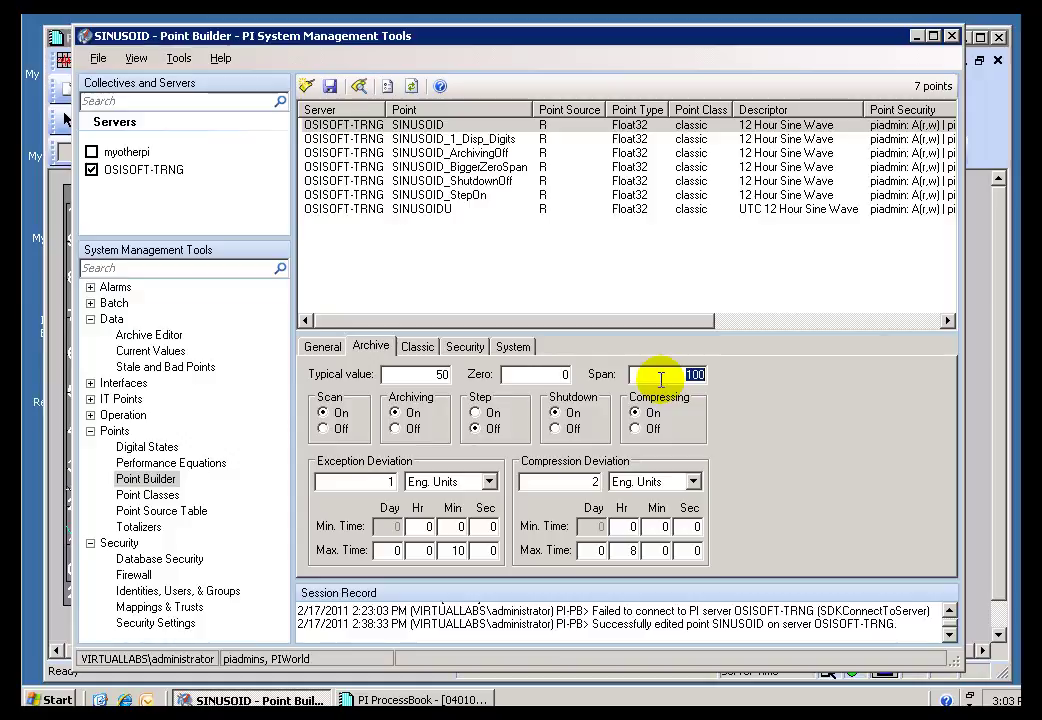
Step: On the General tab, re-choose Float32 as SINUSOID's point type
click(330, 347)
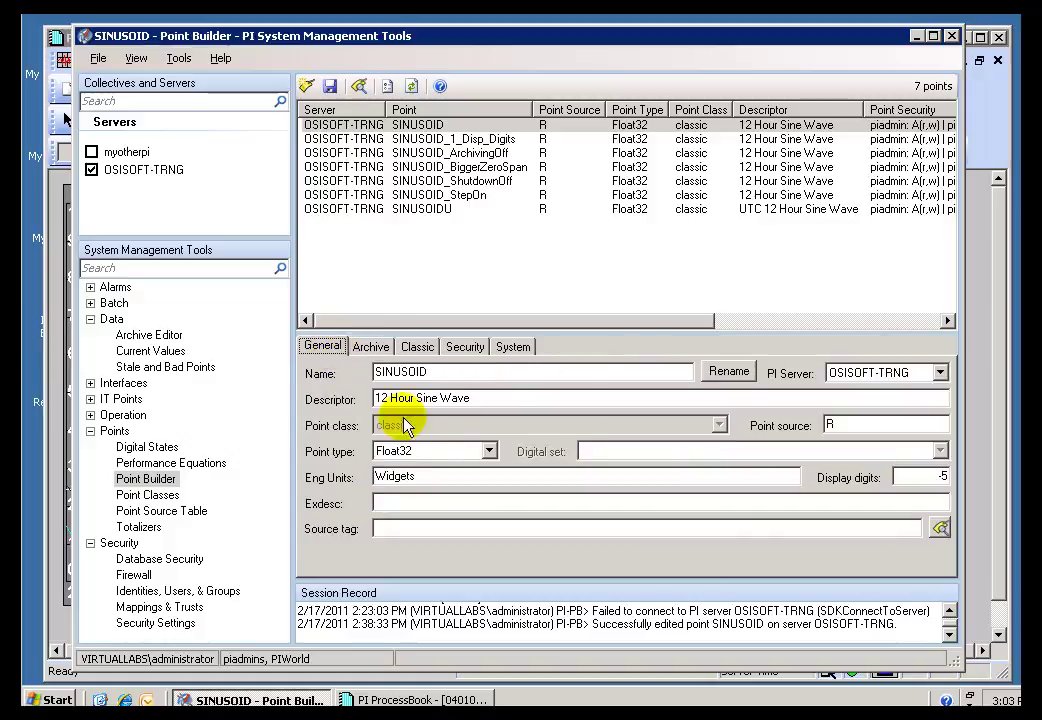
click(489, 451)
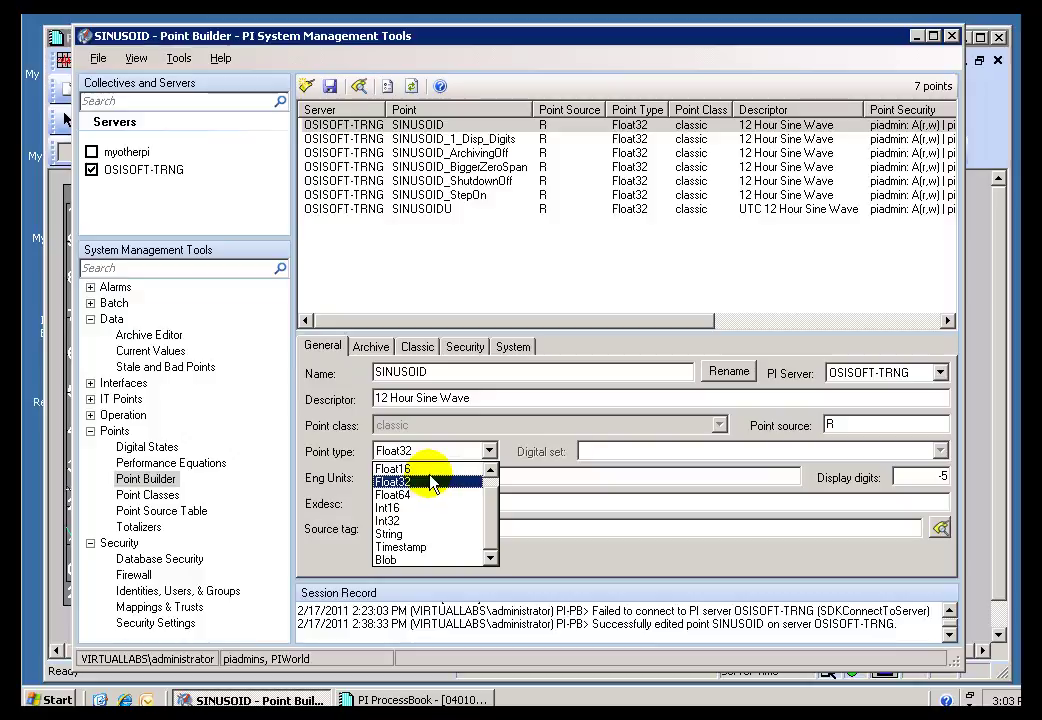
click(432, 483)
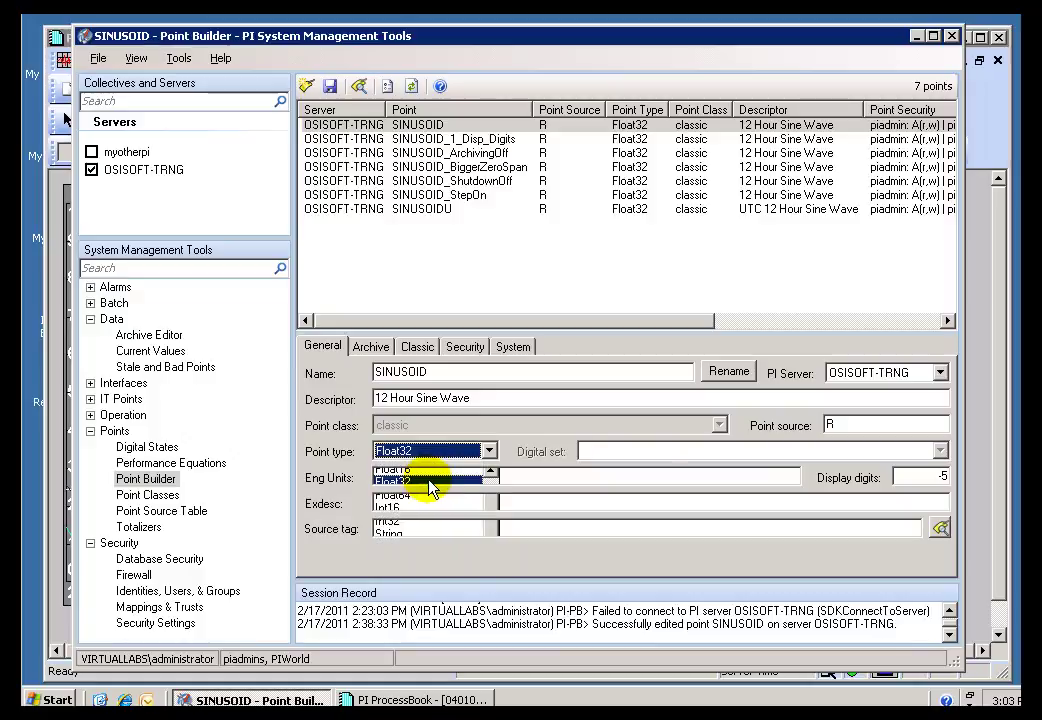
Step: On the Archive tab, highlight Zero 0 and Span 100 and keep compression deviation in Eng. Units
click(372, 350)
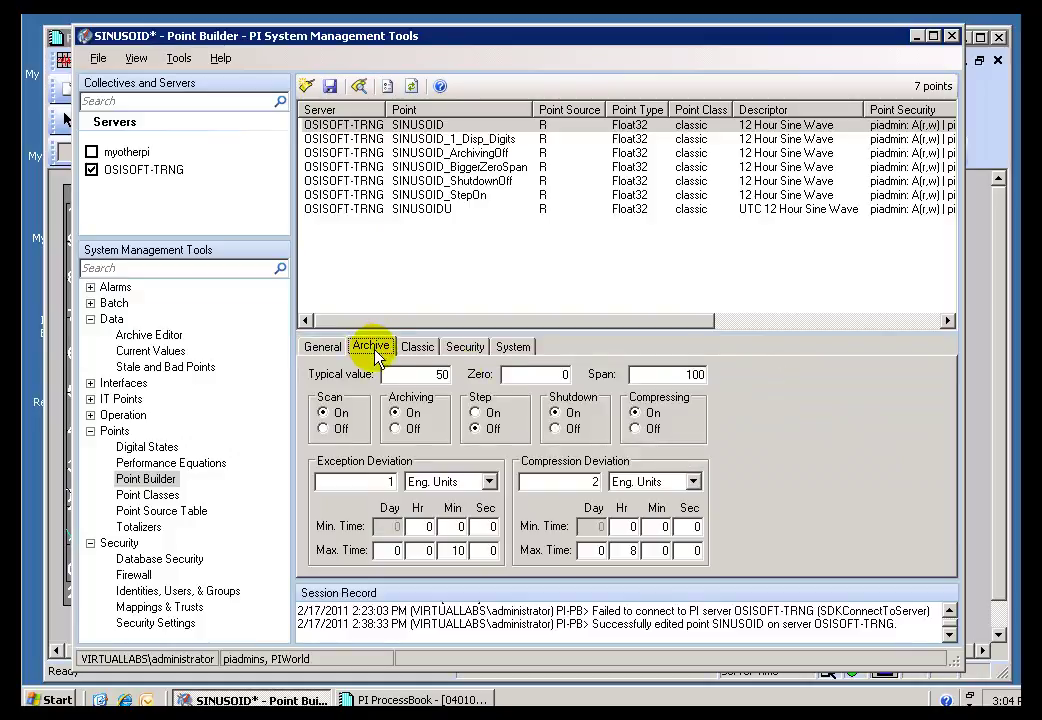
drag(547, 376, 569, 374)
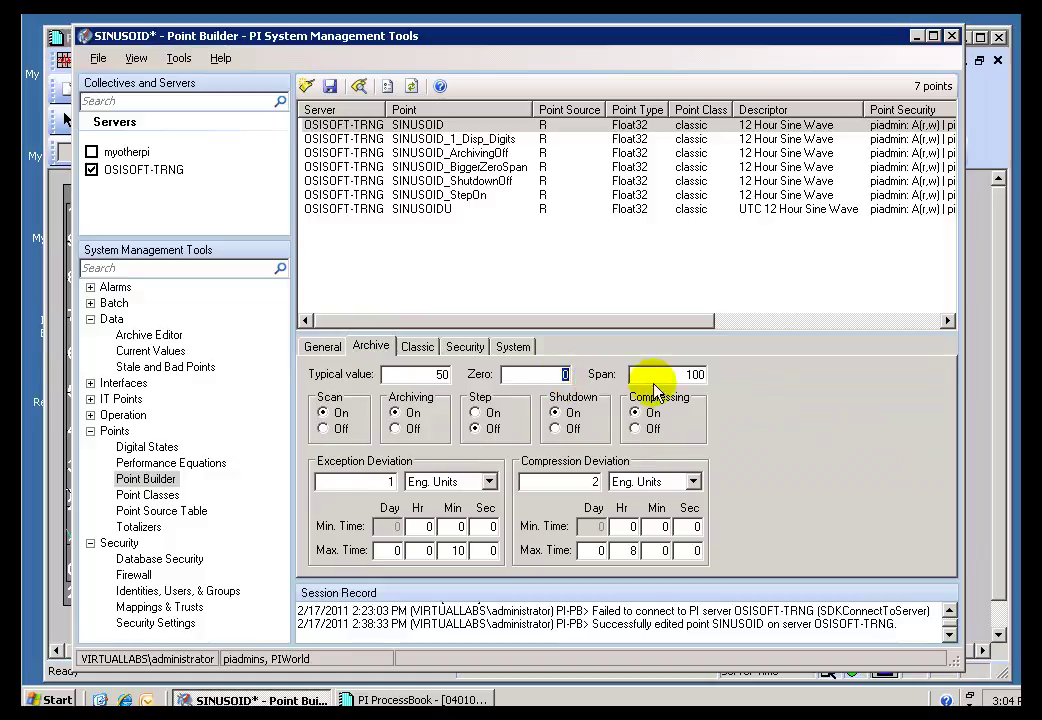
drag(670, 372, 718, 375)
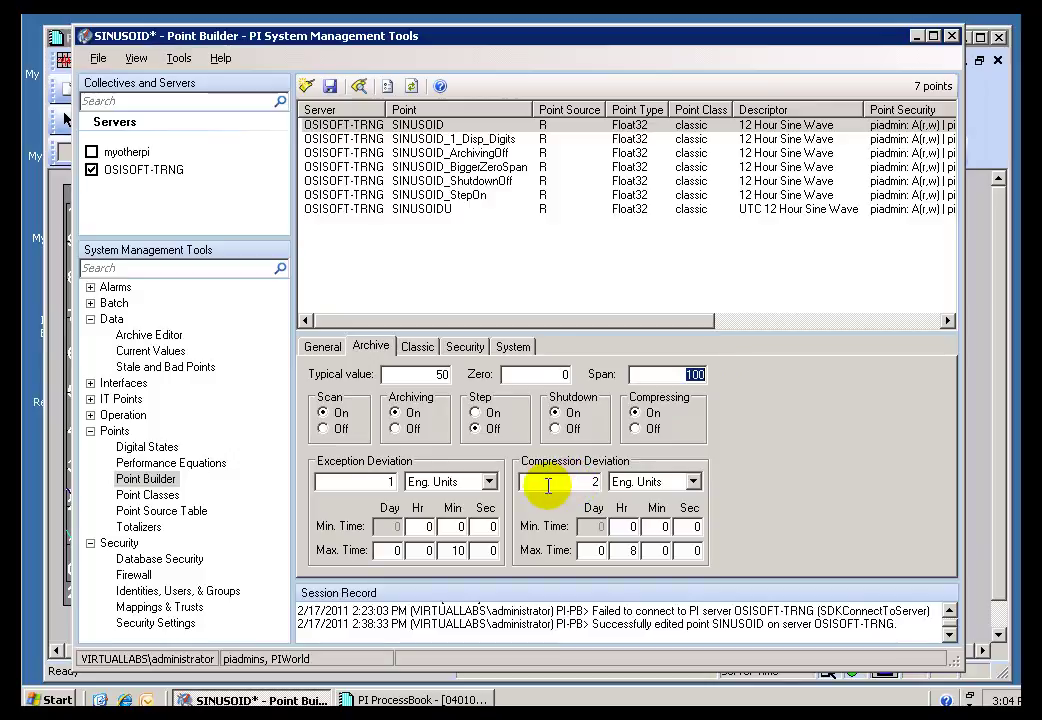
click(693, 482)
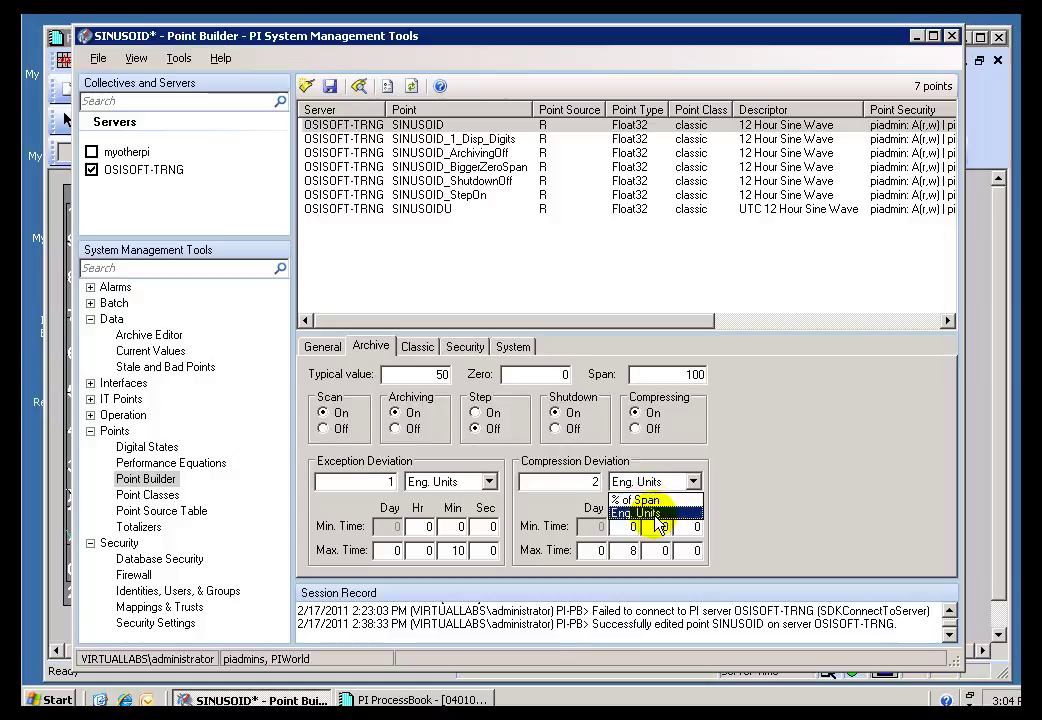
click(652, 513)
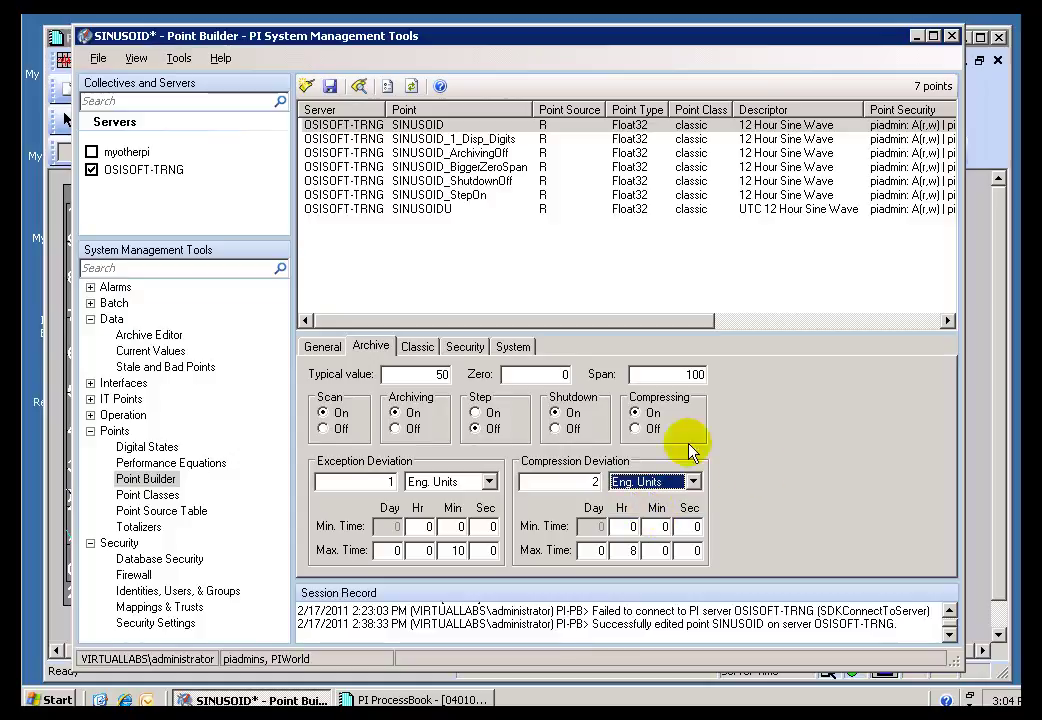
key(shift+Tab)
key(shift+Tab)
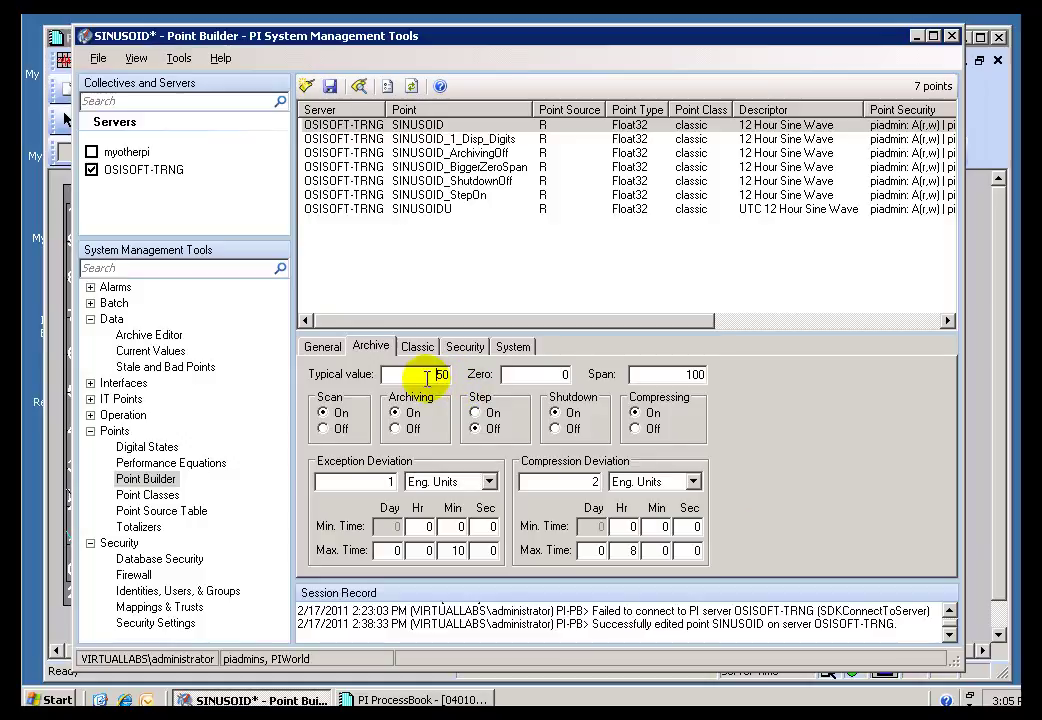
Step: Highlight SINUSOID's typical value of 50 several times
double_click(430, 374)
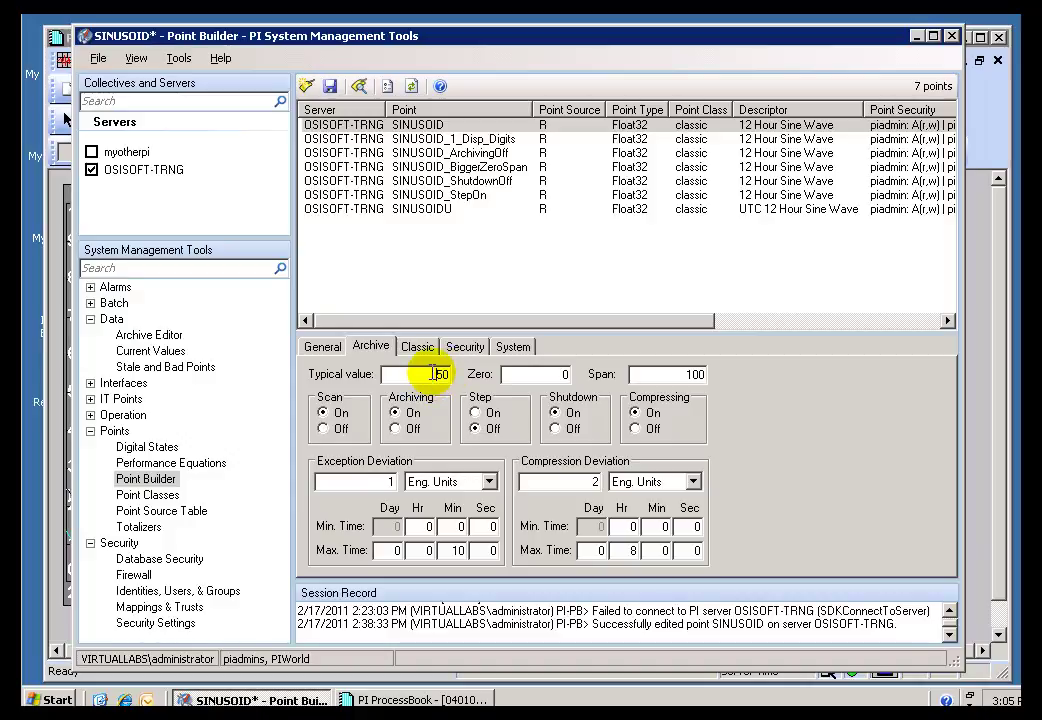
double_click(428, 375)
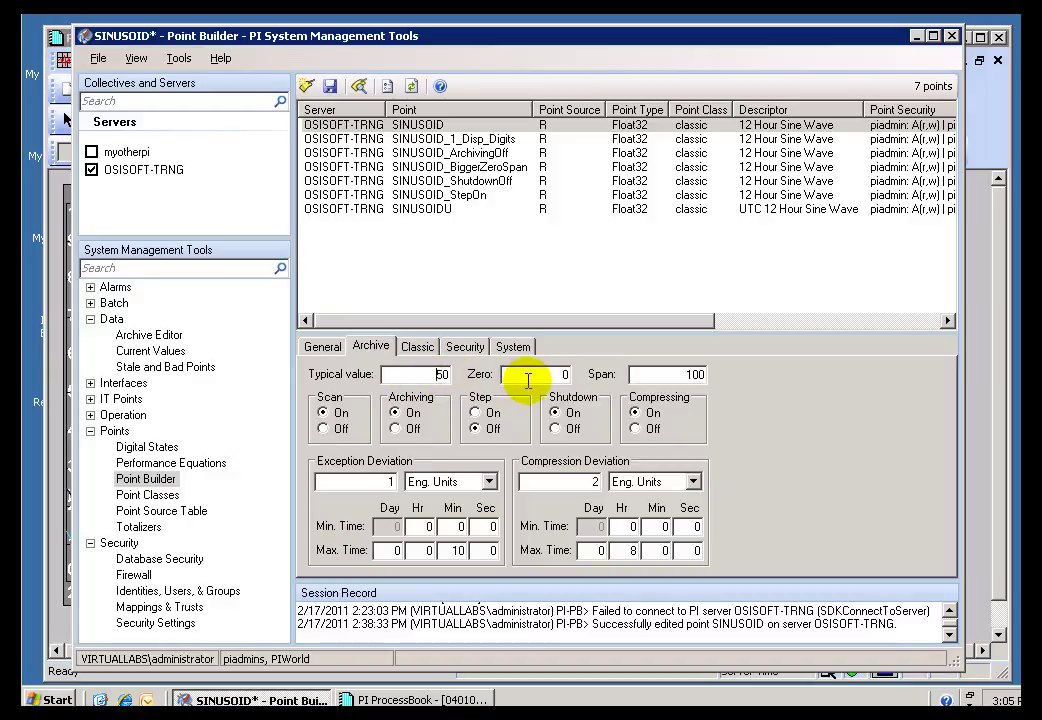
double_click(440, 374)
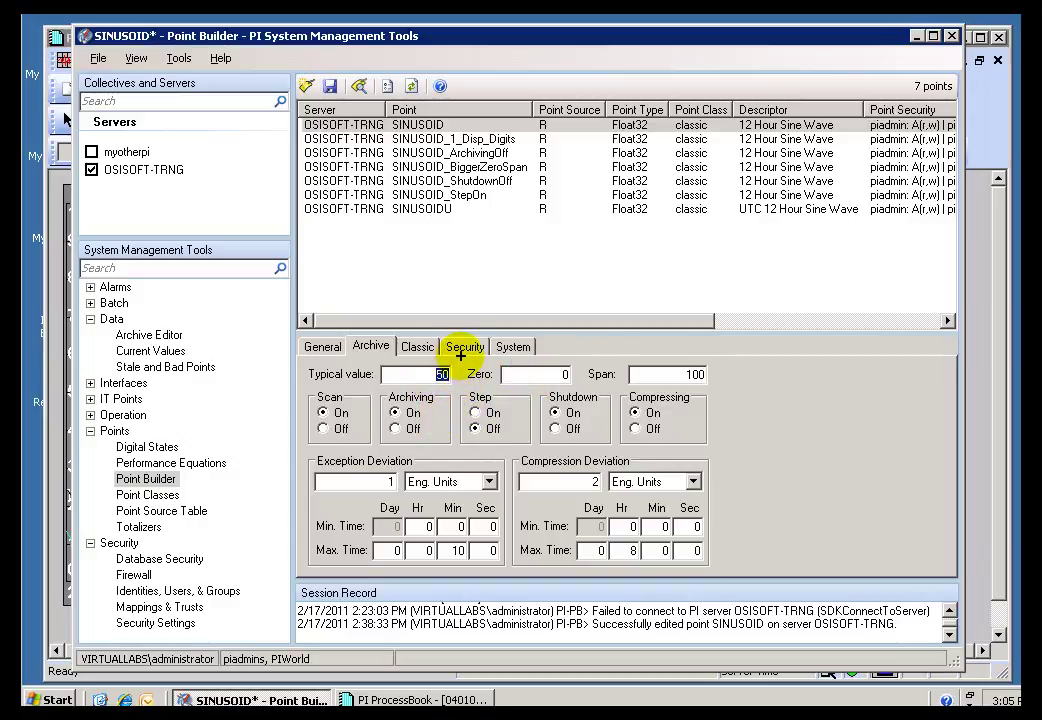
mouse_move(465, 350)
mouse_down()
mouse_move(440, 372)
mouse_move(466, 352)
mouse_up()
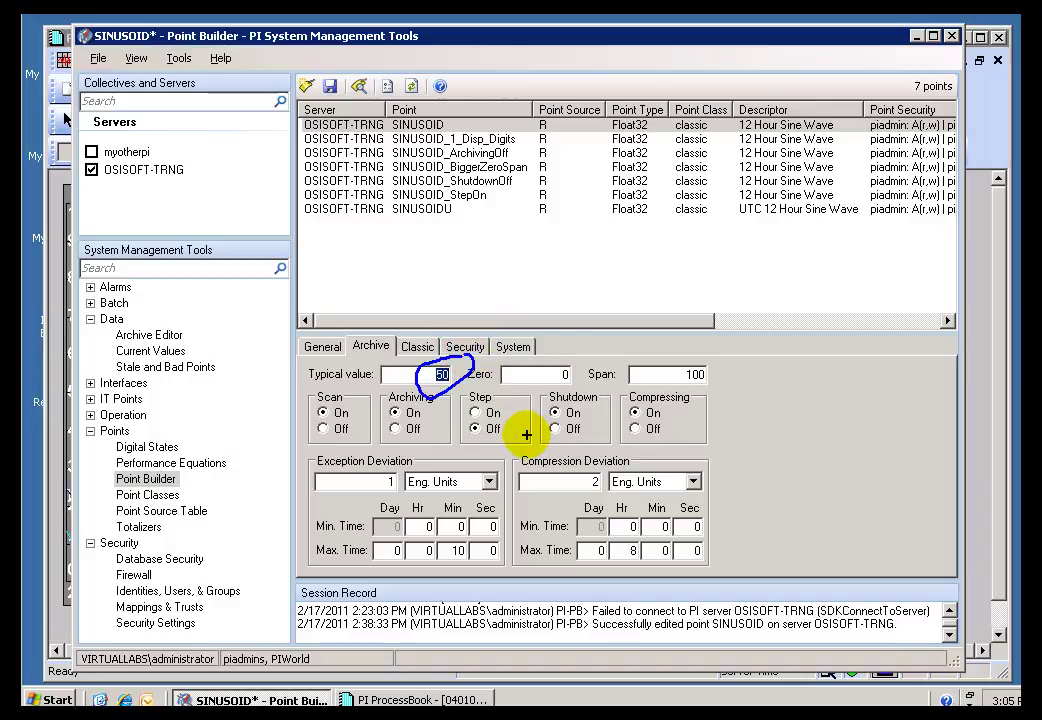
key(Escape)
double_click(441, 373)
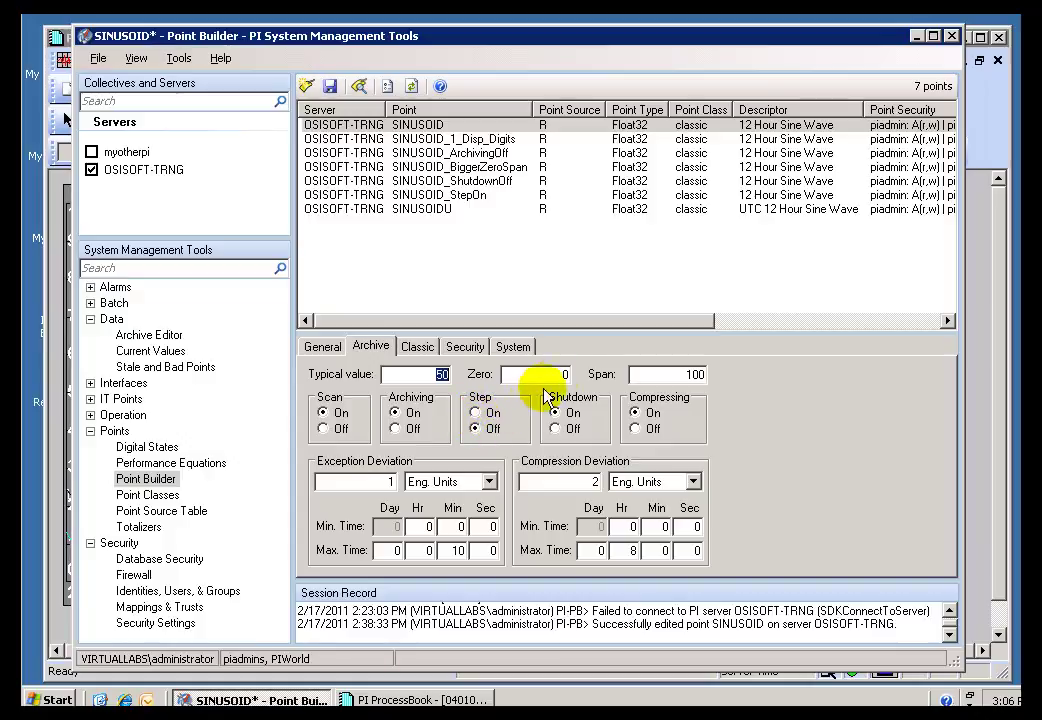
Step: Put the ProcessBook trend in run mode and hide the ShutdownOff, BiggerZeroSpan, StepOn, ArchivingOff and 1_Disp_Digits traces
click(386, 699)
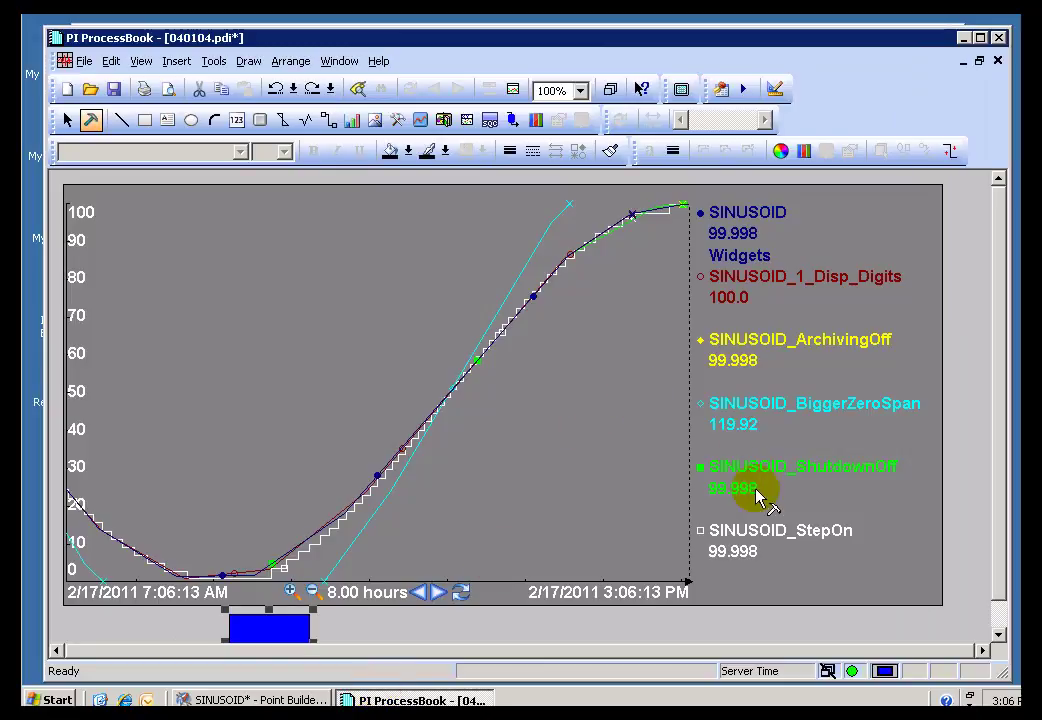
key(ctrl+b)
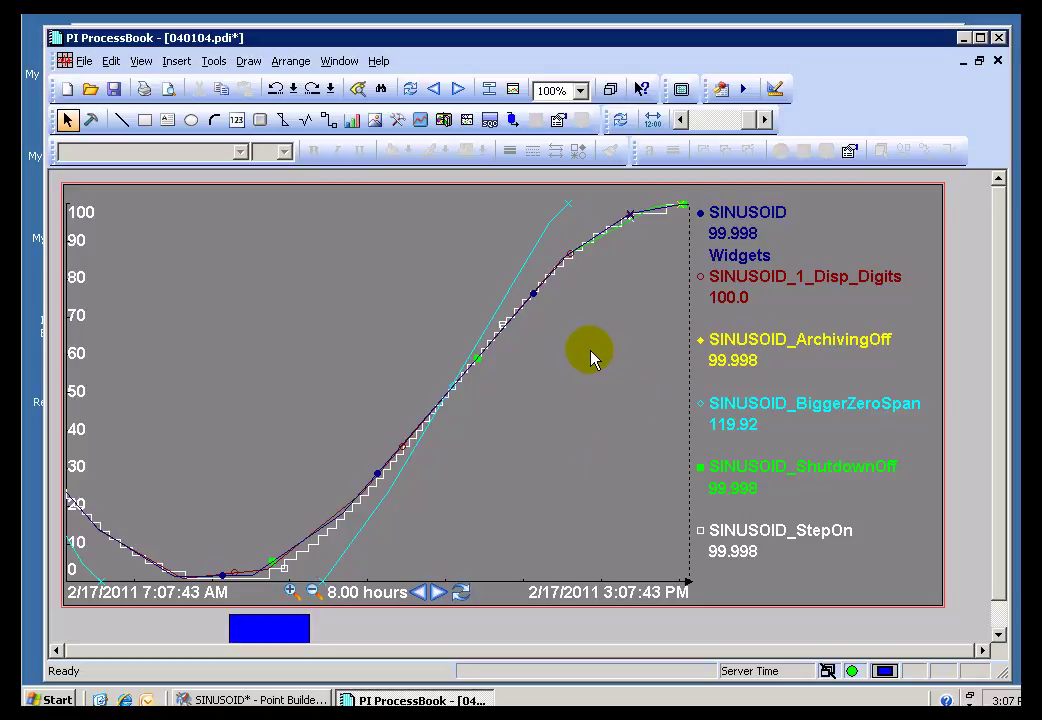
click(728, 493)
click(726, 416)
click(740, 430)
click(744, 338)
click(748, 288)
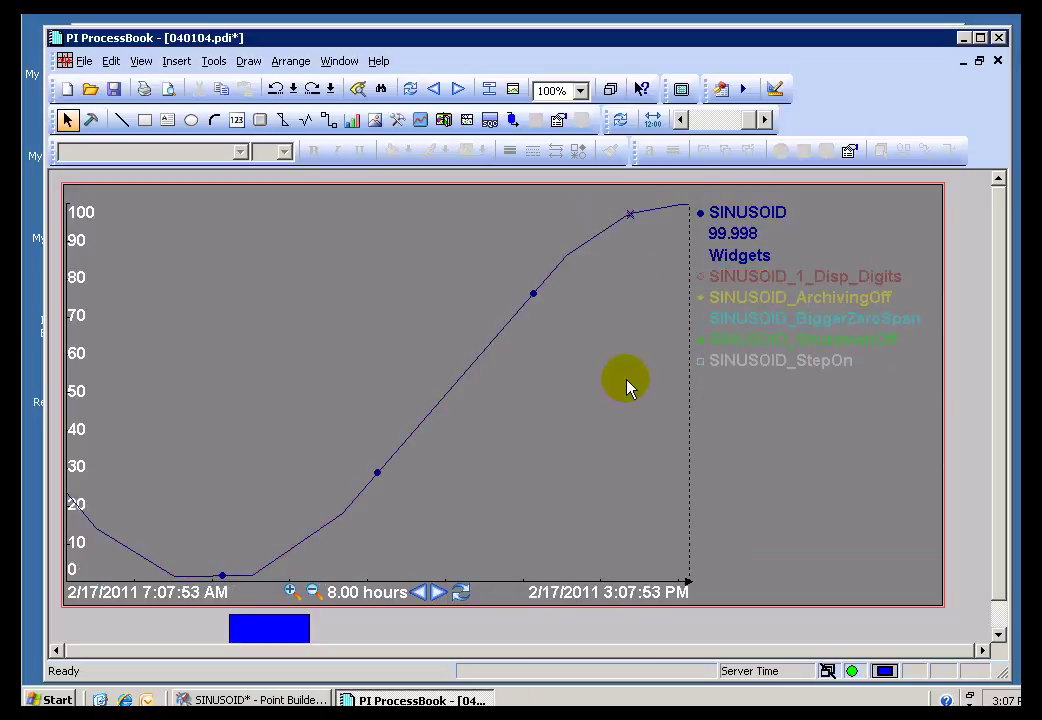
Step: Show SINUSOID_StepOn's stepped trace beside SINUSOID, hide it again, and return to Point Builder
click(760, 371)
click(760, 371)
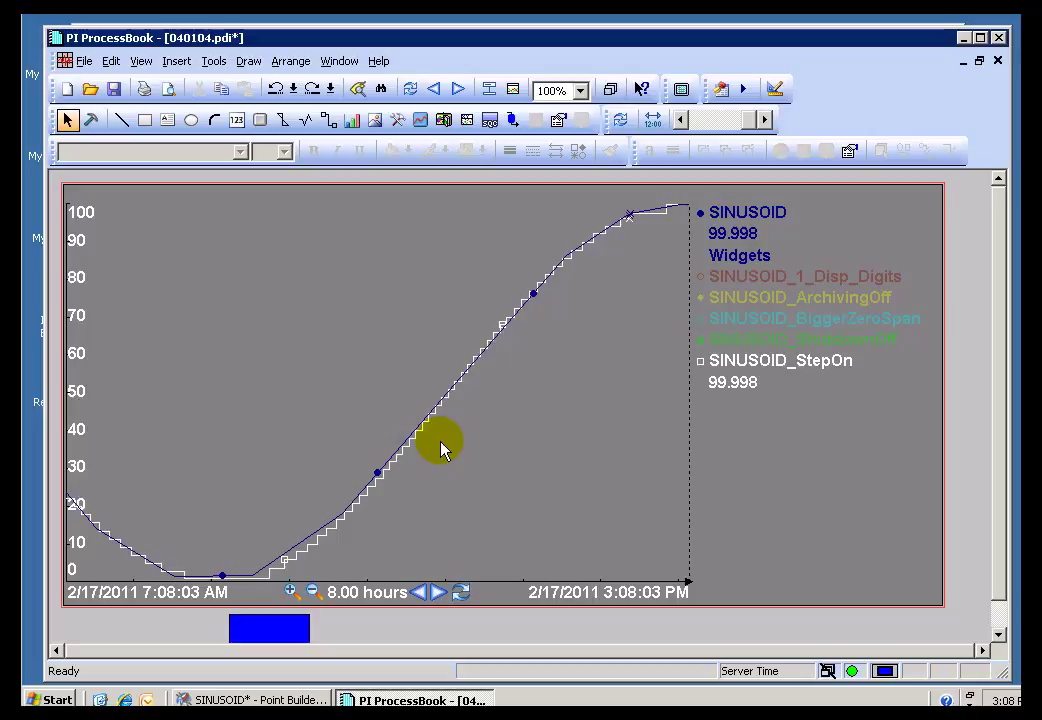
click(738, 380)
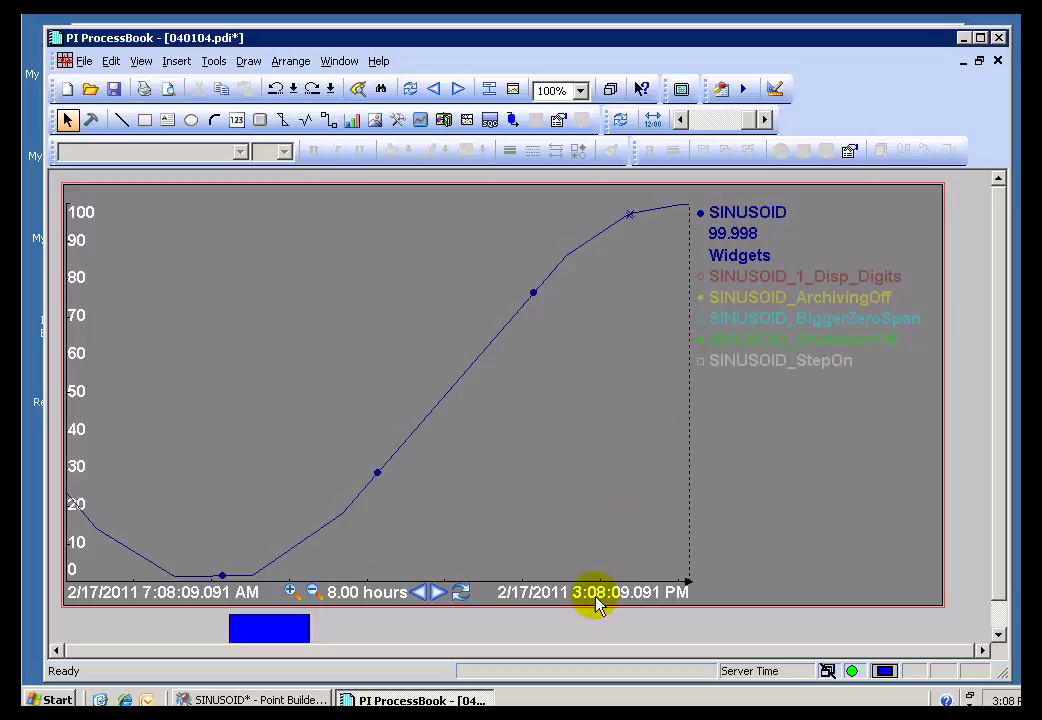
click(298, 698)
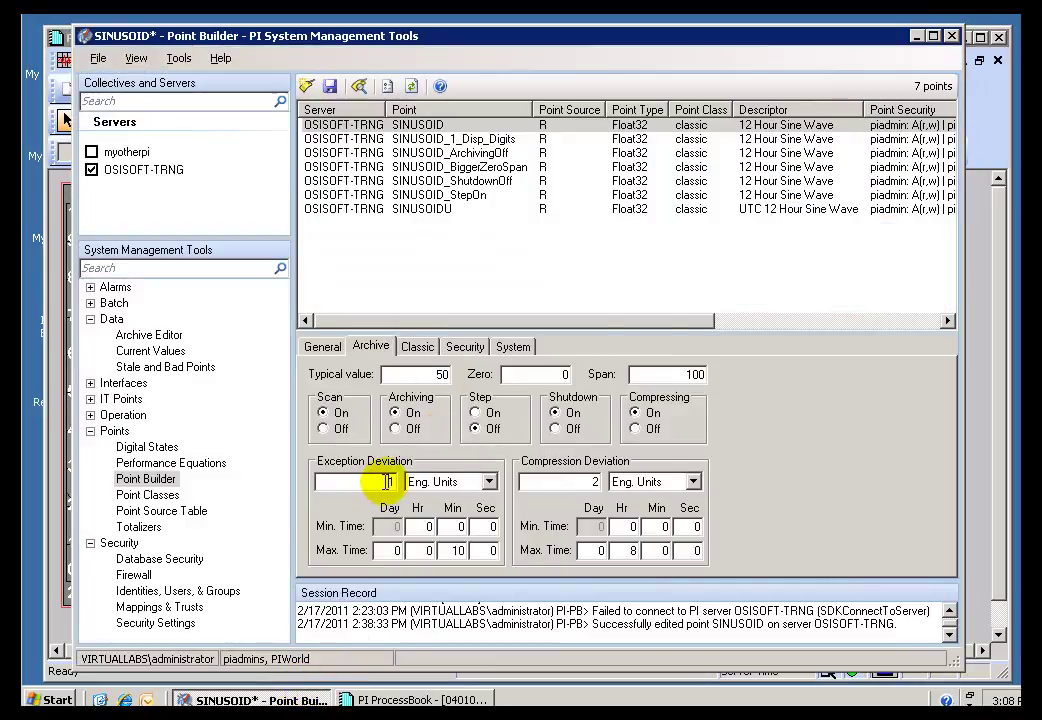
Step: Check SINUSOID's compression deviation 2 and Step Off, then highlight its Display digits value -5
double_click(597, 481)
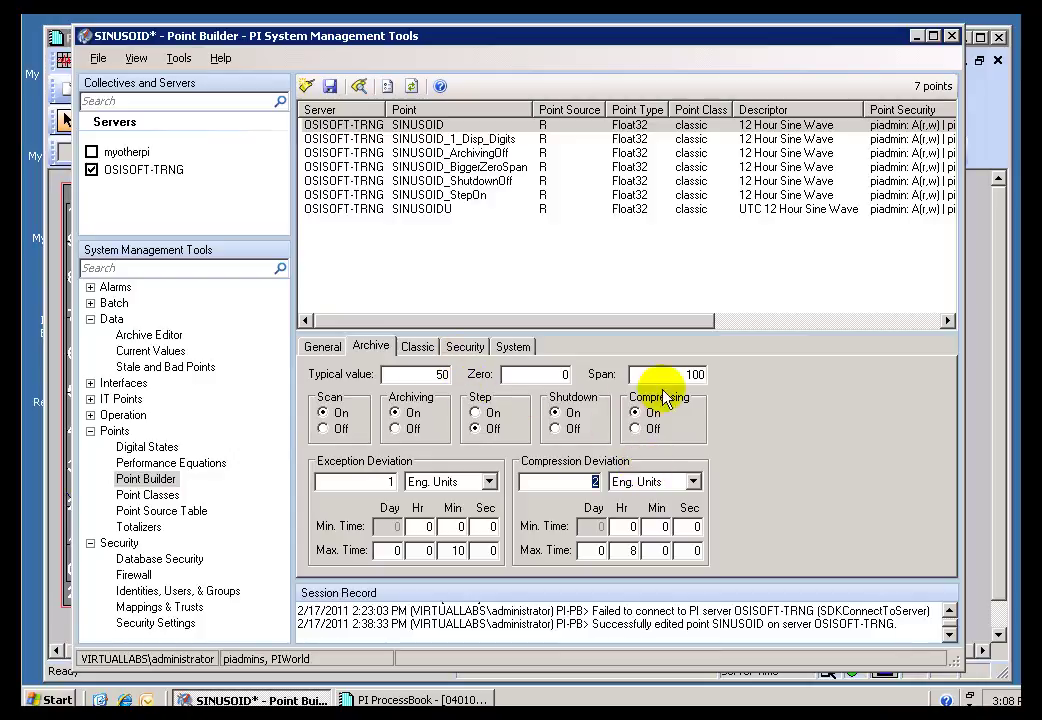
click(476, 427)
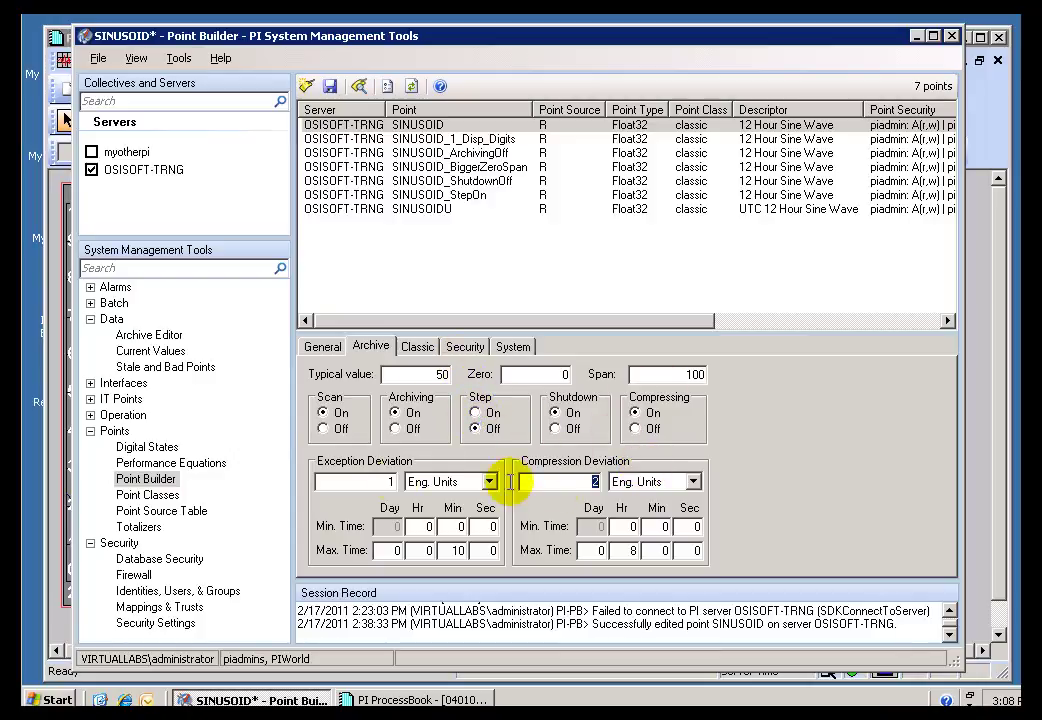
double_click(593, 482)
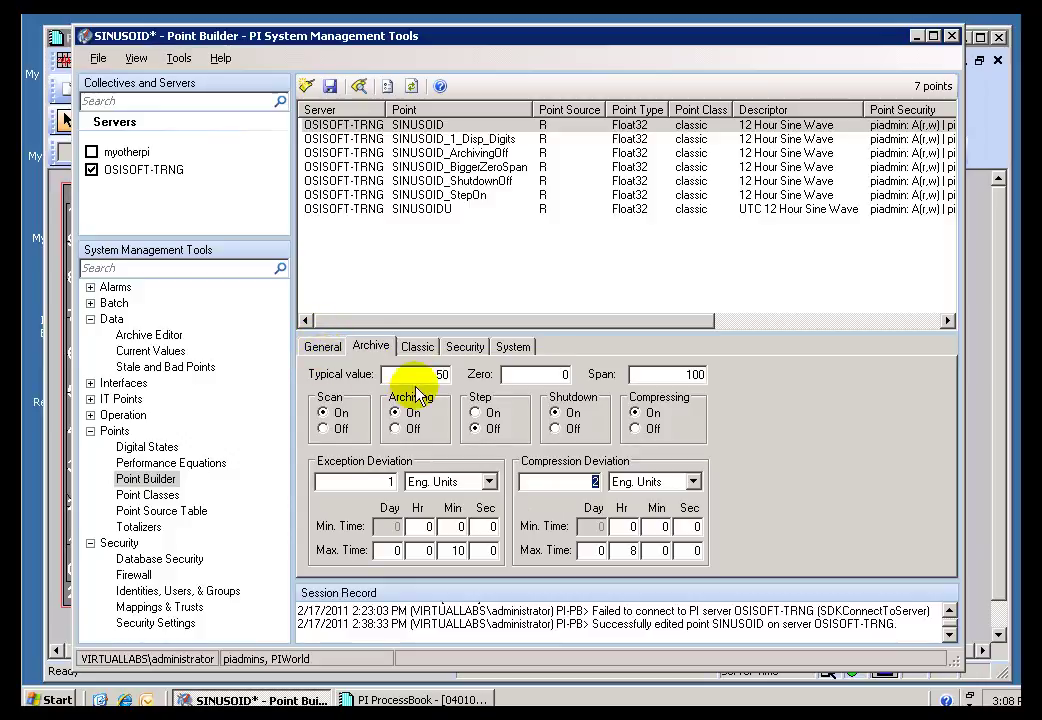
click(328, 350)
drag(926, 477, 954, 477)
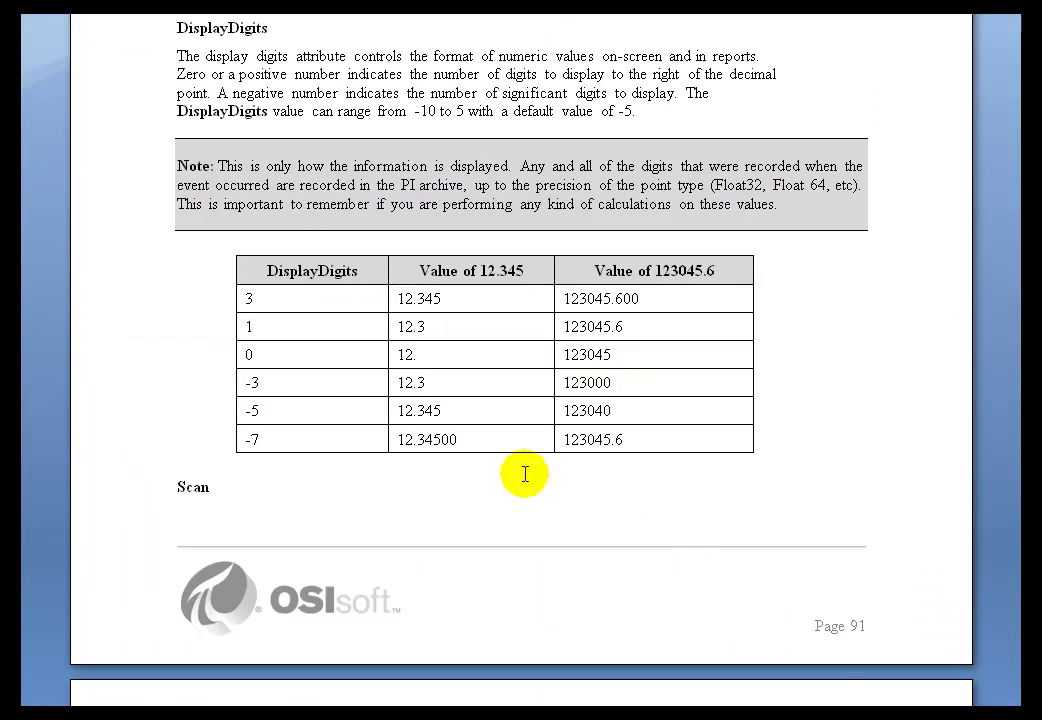
Step: Highlight the DisplayDigits 3 row and the 12.345 sample value in the table
click(240, 300)
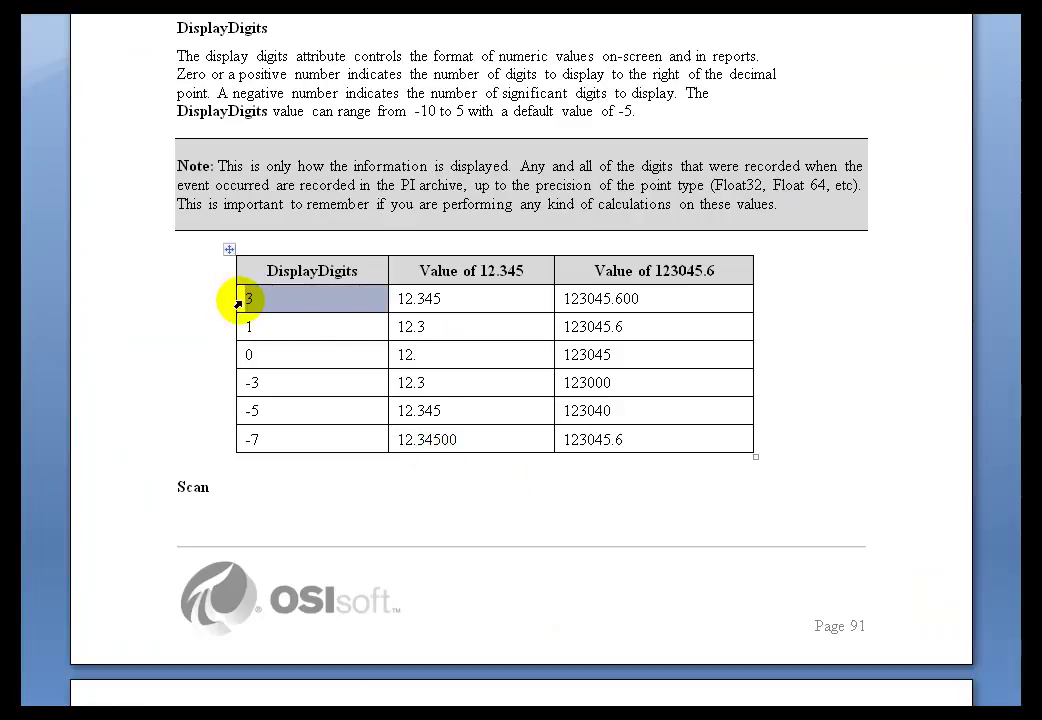
click(248, 298)
click(240, 300)
click(258, 301)
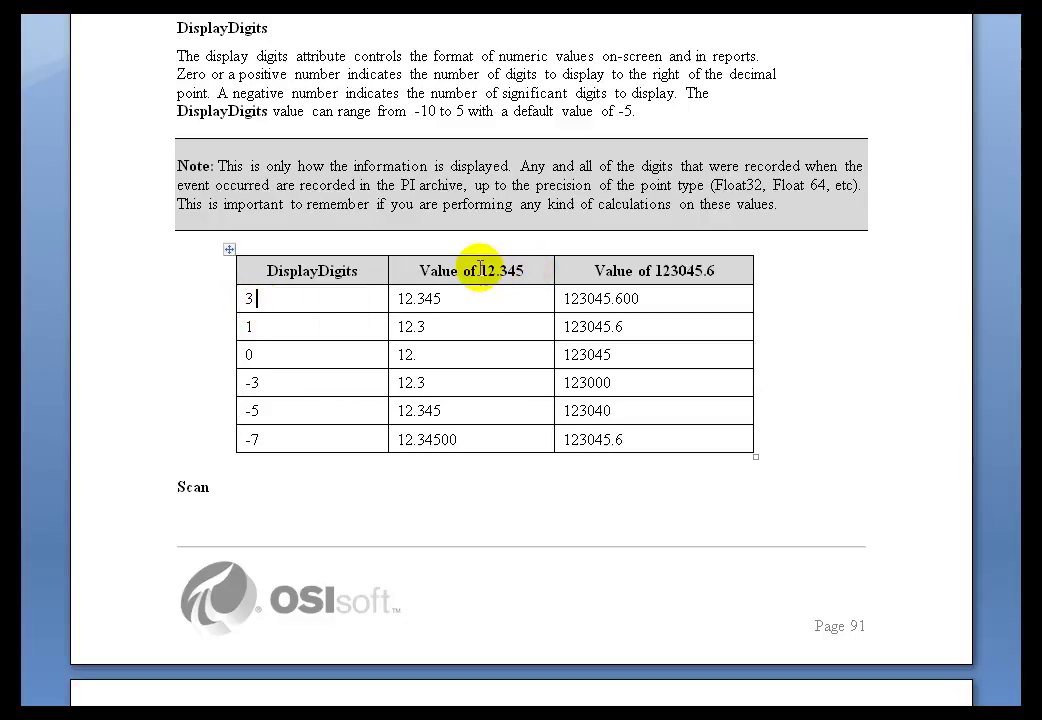
drag(480, 268, 516, 267)
click(240, 300)
click(458, 302)
drag(458, 302, 397, 300)
click(460, 303)
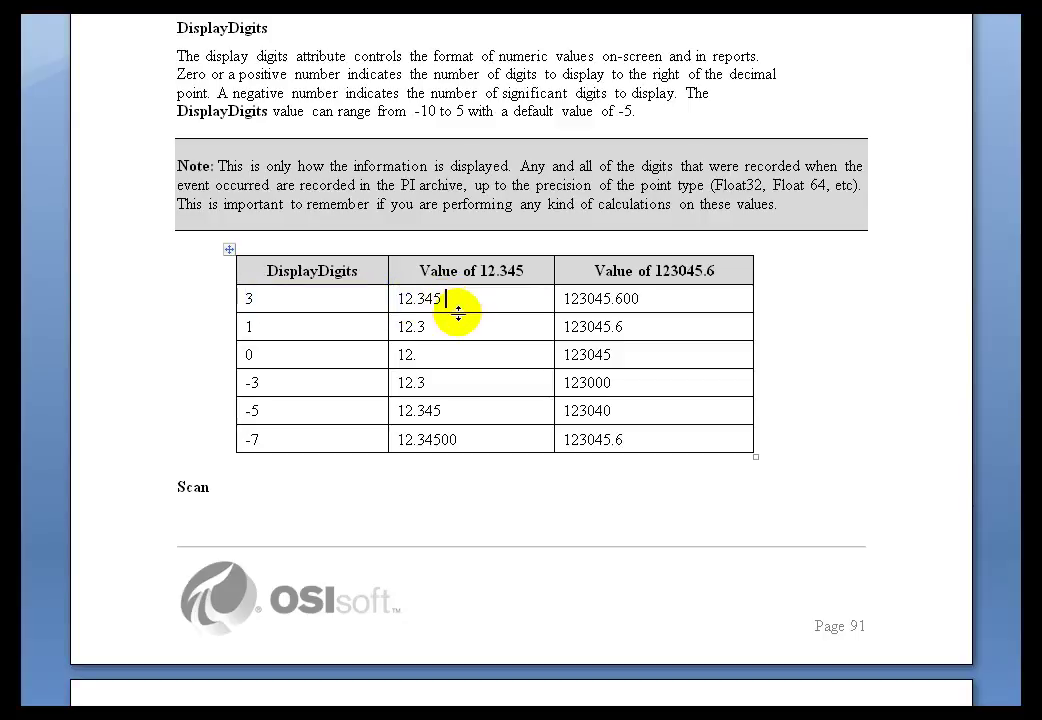
Step: Highlight the 123045.6 column heading and the padded zeros in 123045.600
mouse_move(728, 273)
mouse_down()
mouse_move(665, 269)
mouse_move(731, 270)
mouse_up()
click(705, 272)
click(731, 270)
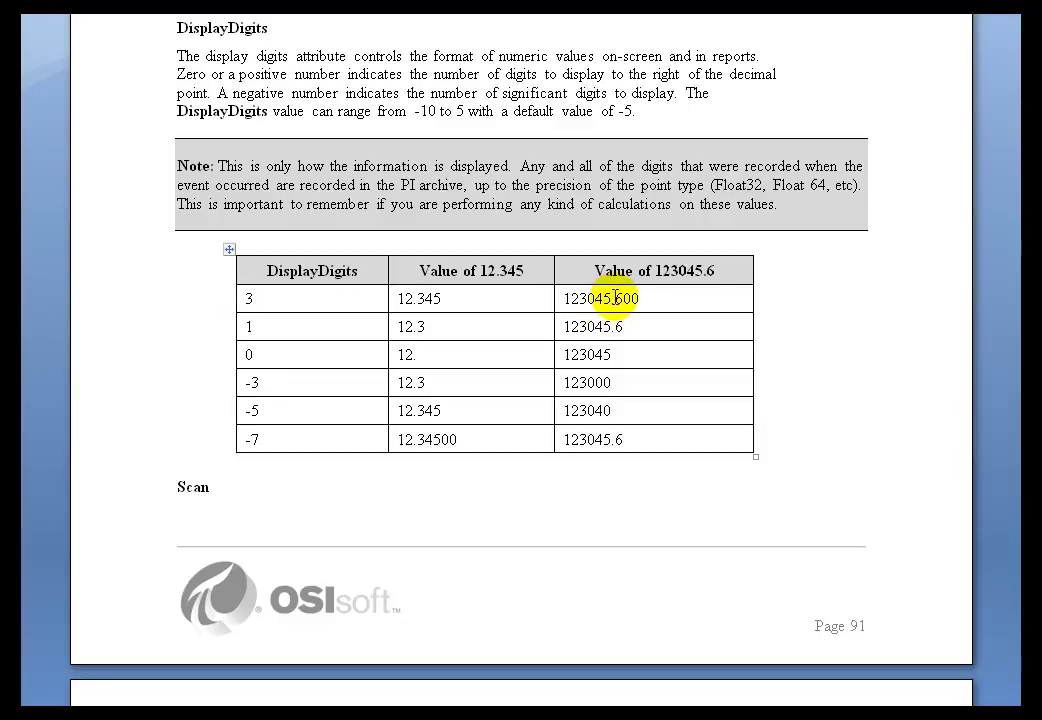
drag(613, 299, 645, 299)
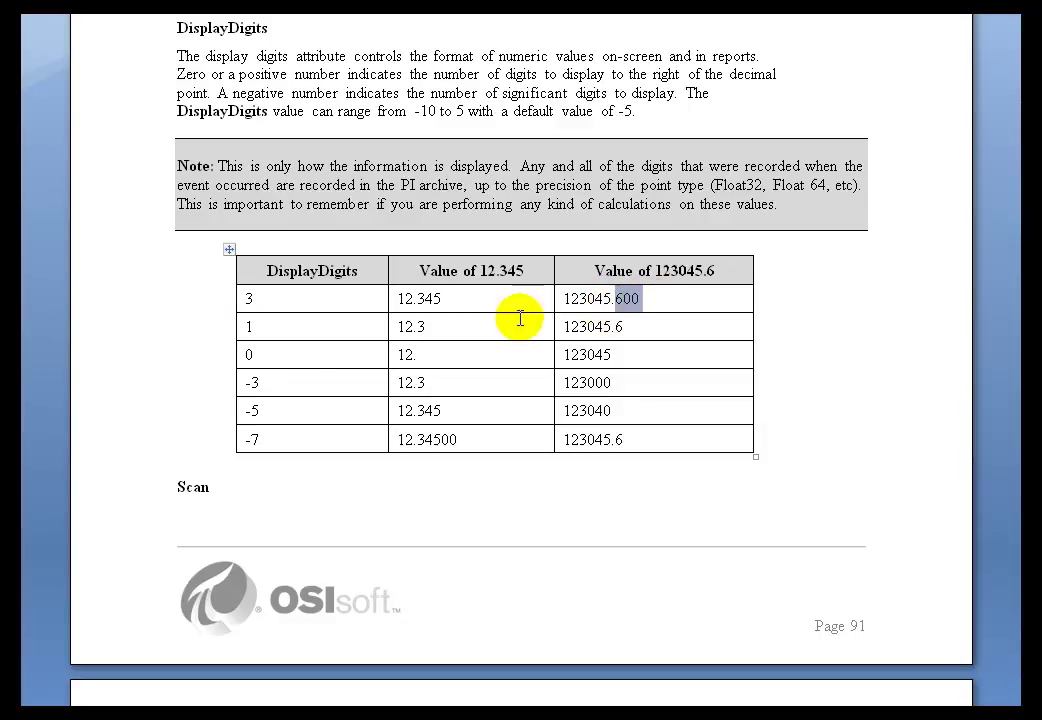
Step: Mark the -3 row's results: 12.3 for 12.345 and 123000 for 123045.6
click(238, 388)
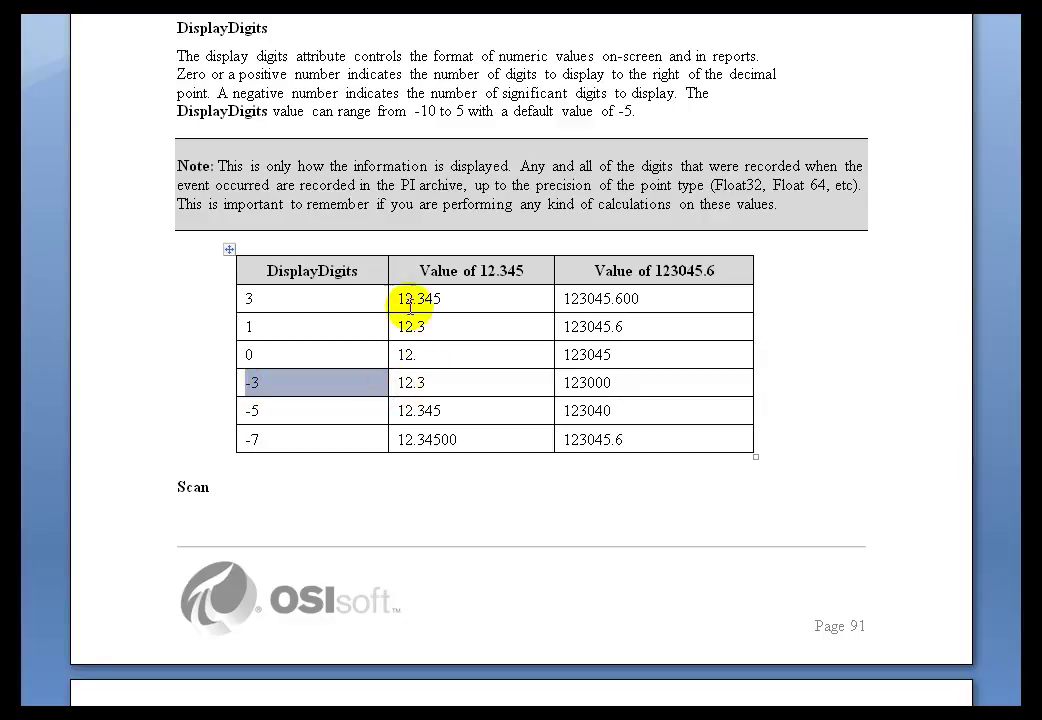
click(531, 270)
drag(531, 270, 472, 270)
click(390, 388)
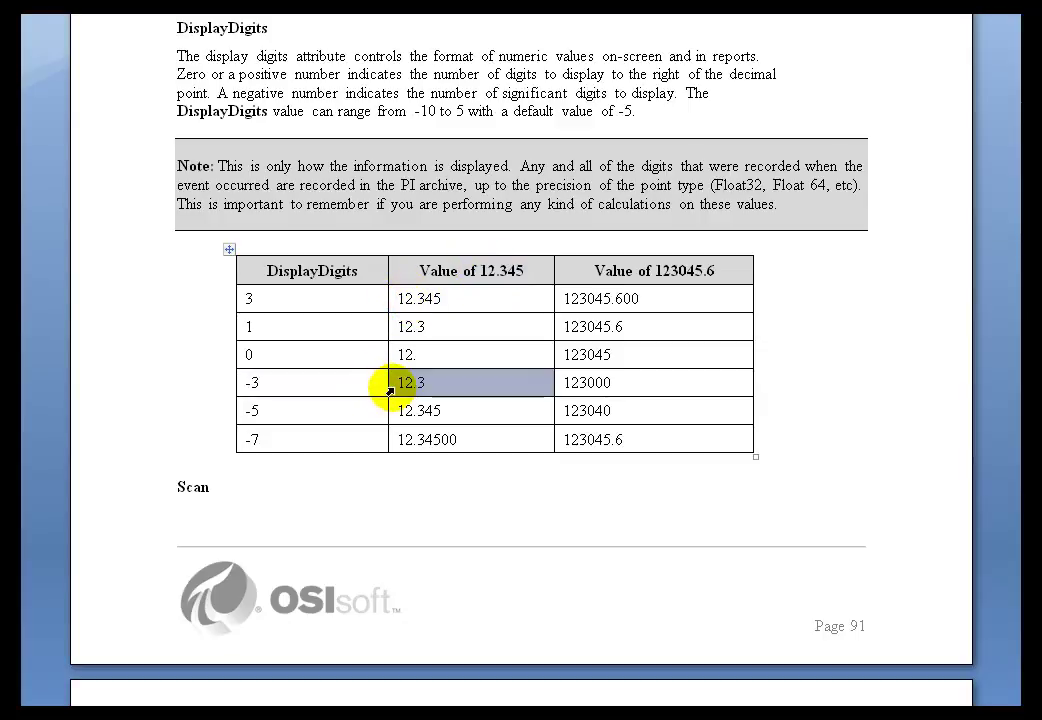
drag(719, 270, 648, 280)
click(562, 382)
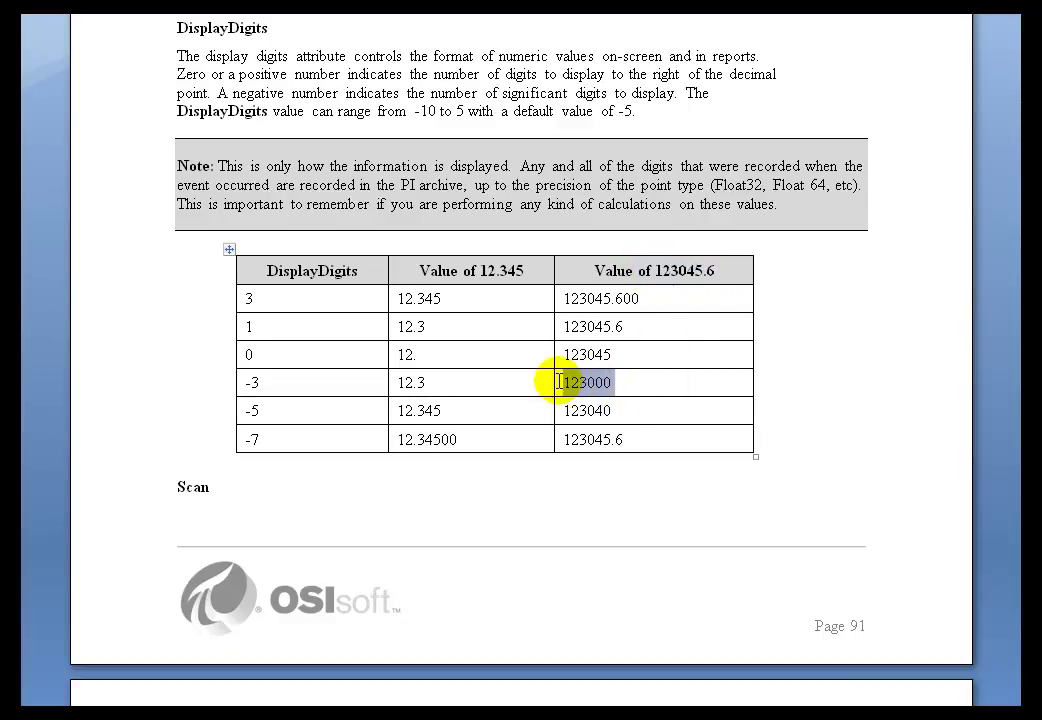
click(628, 381)
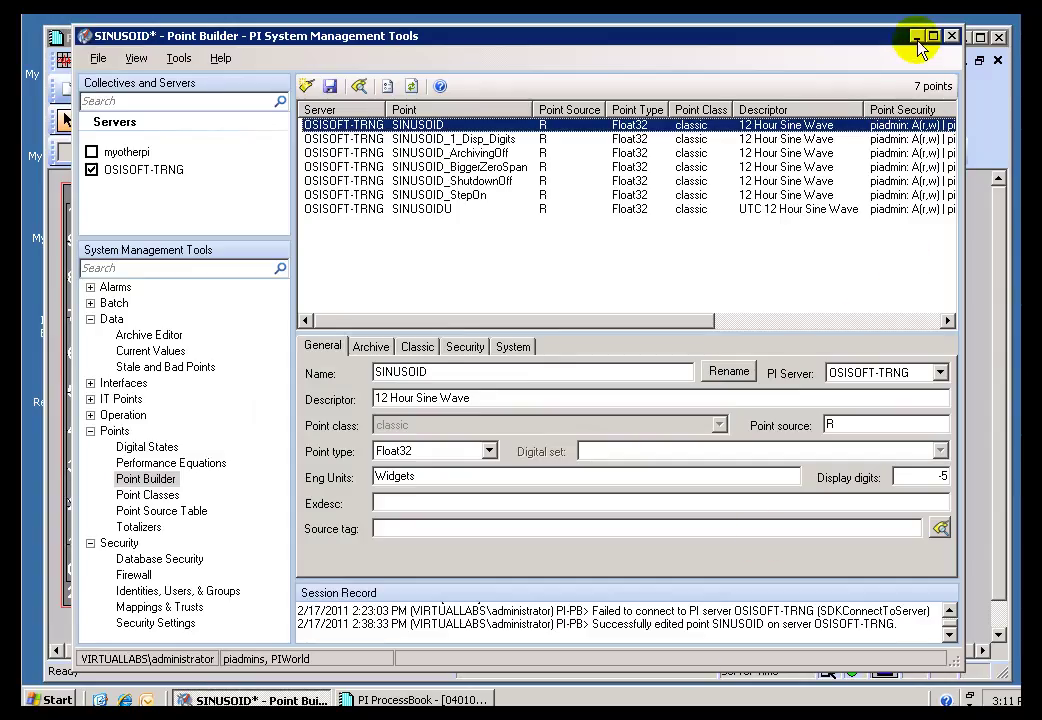
Step: Show the SINUSOID_1_Disp_Digits trace, confirm its Display digits is 1 in Point Builder, and return to the trend
click(916, 36)
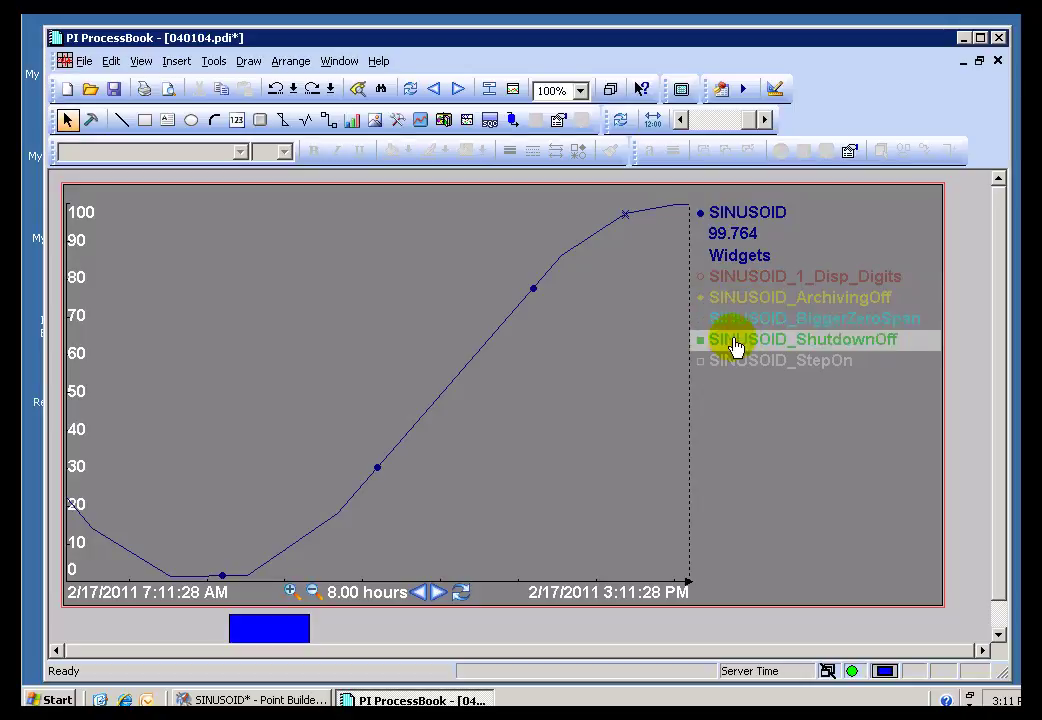
click(735, 283)
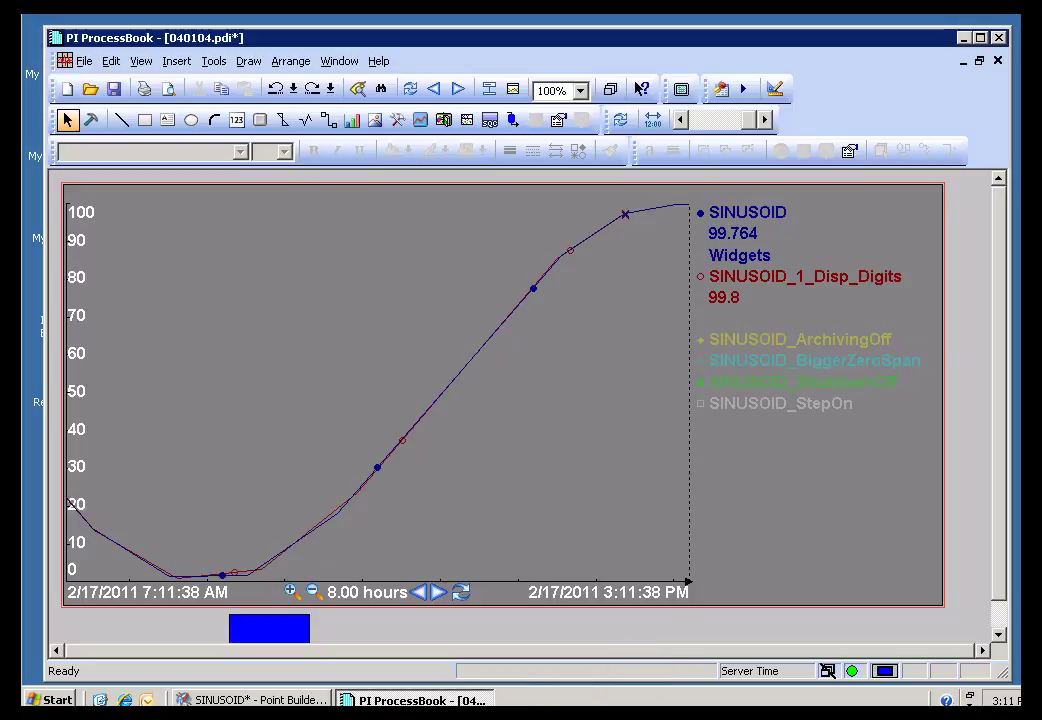
click(255, 699)
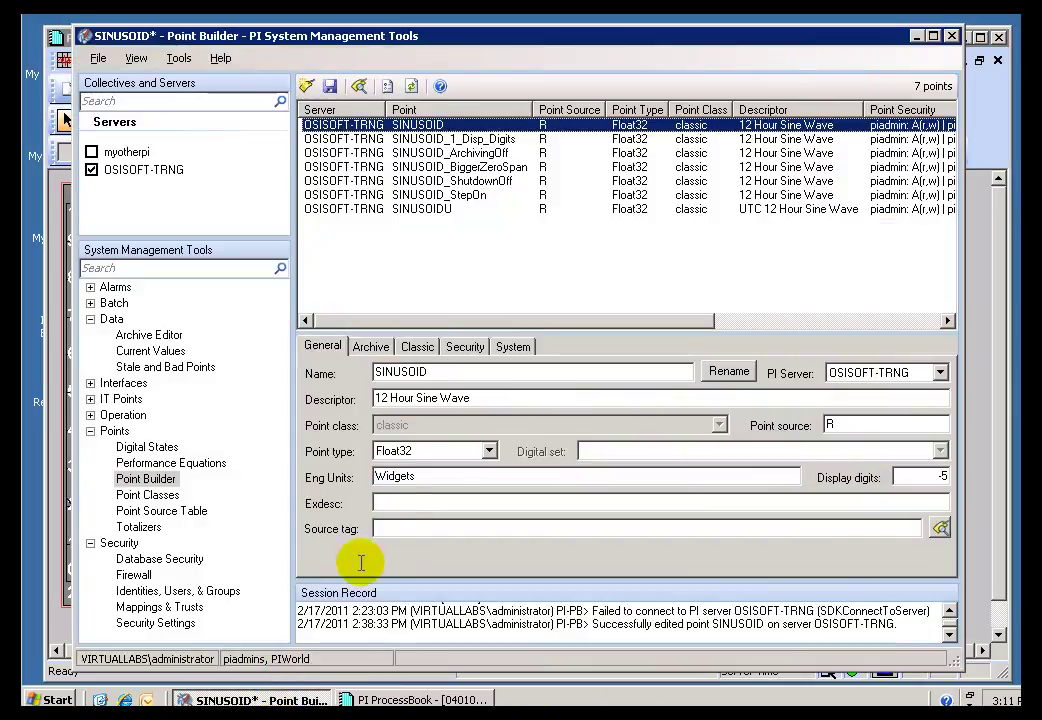
click(435, 143)
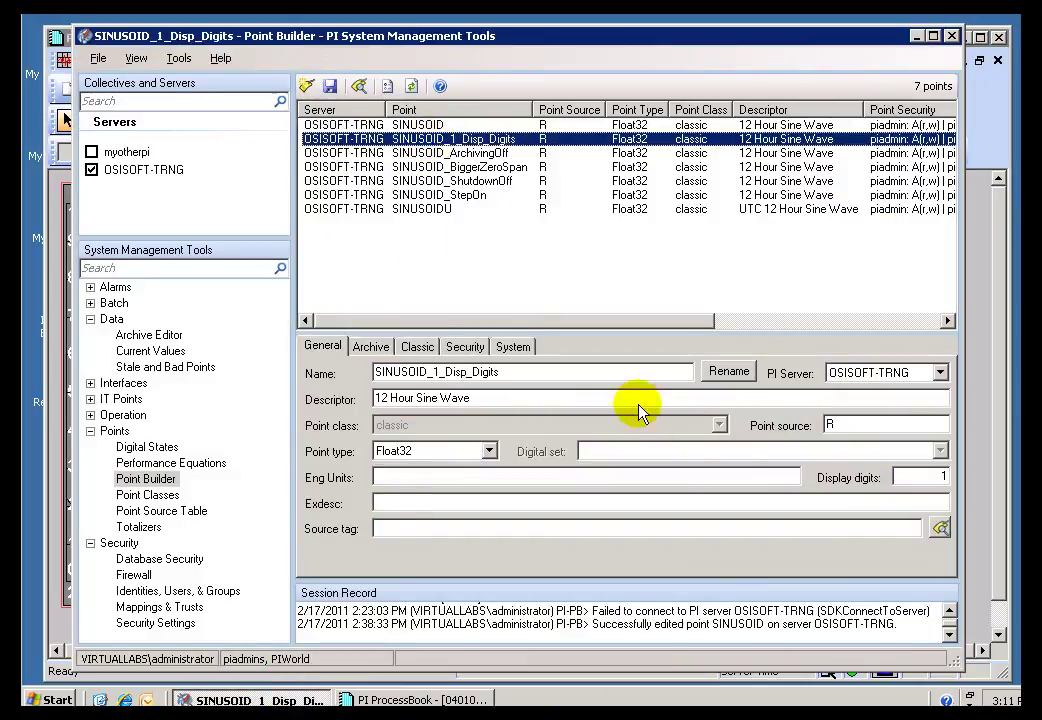
click(929, 478)
double_click(929, 478)
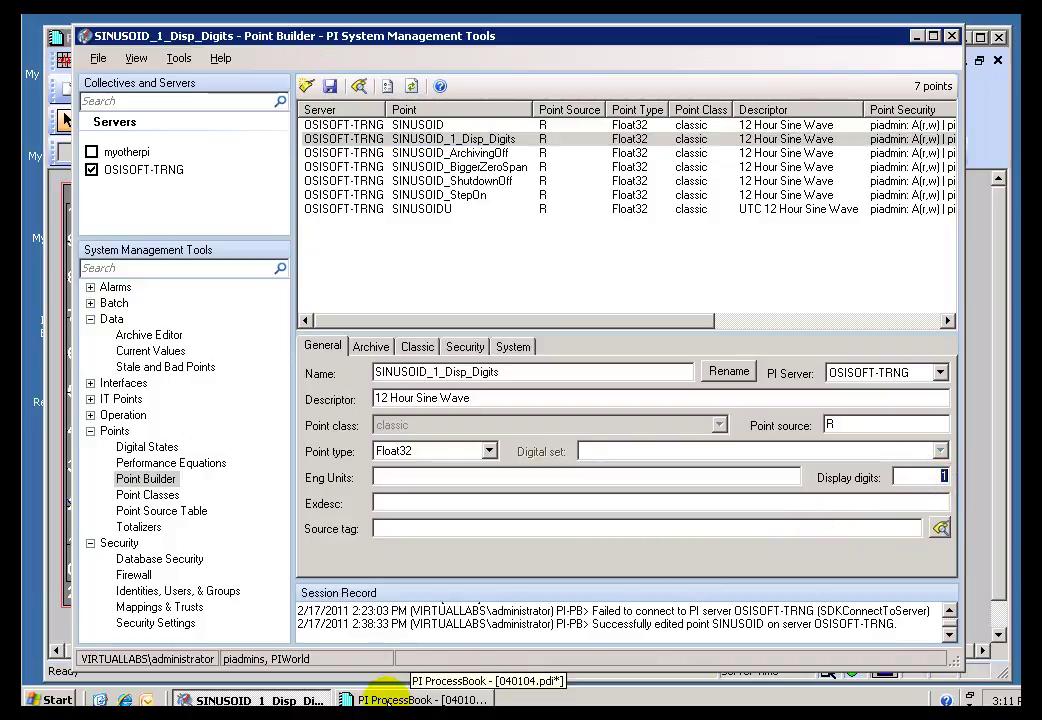
click(415, 690)
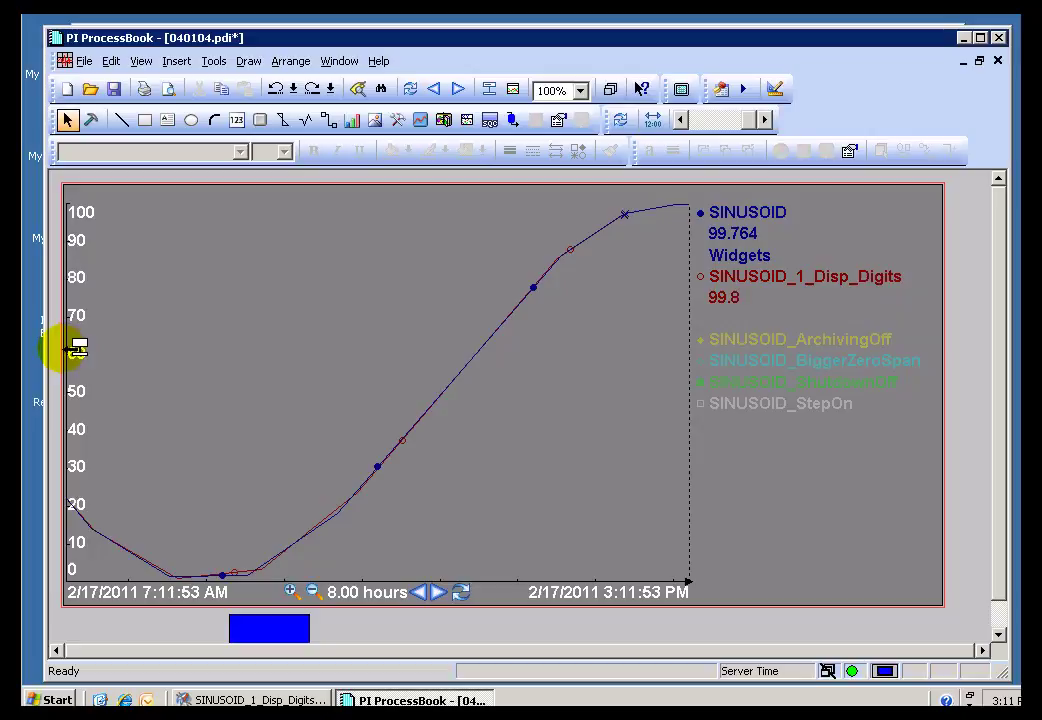
Step: Place a trend cursor at 12:44 PM comparing SINUSOID 66.856 with SINUSOID_1_Disp_Digits 66.9, then remove it
drag(70, 348, 498, 395)
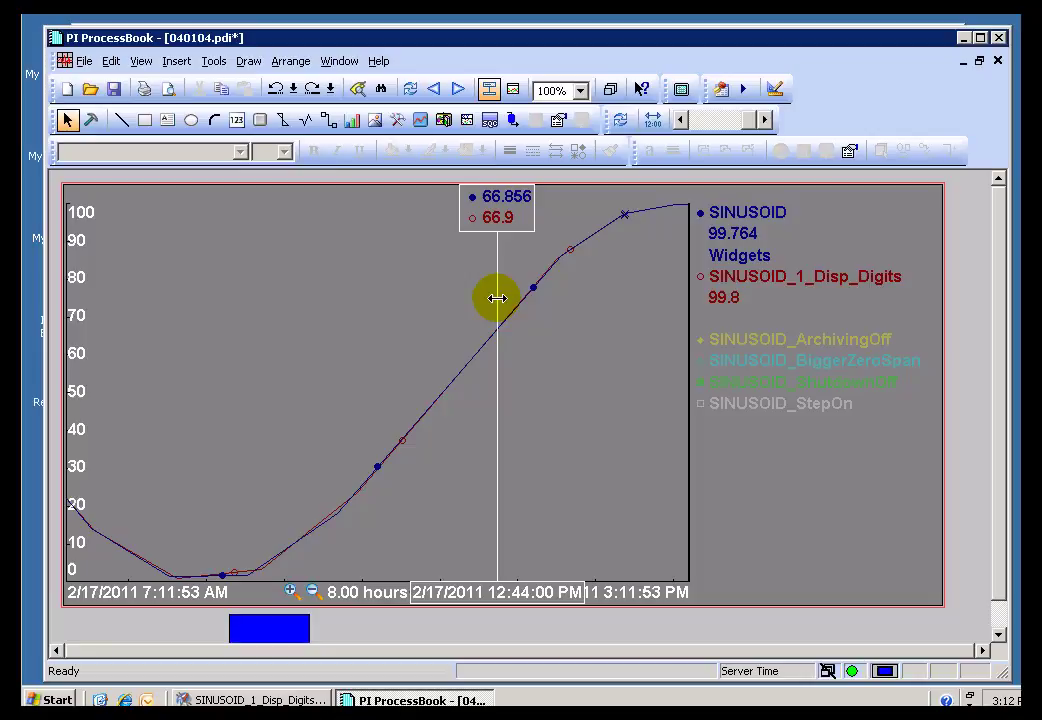
drag(497, 298, 495, 146)
click(698, 295)
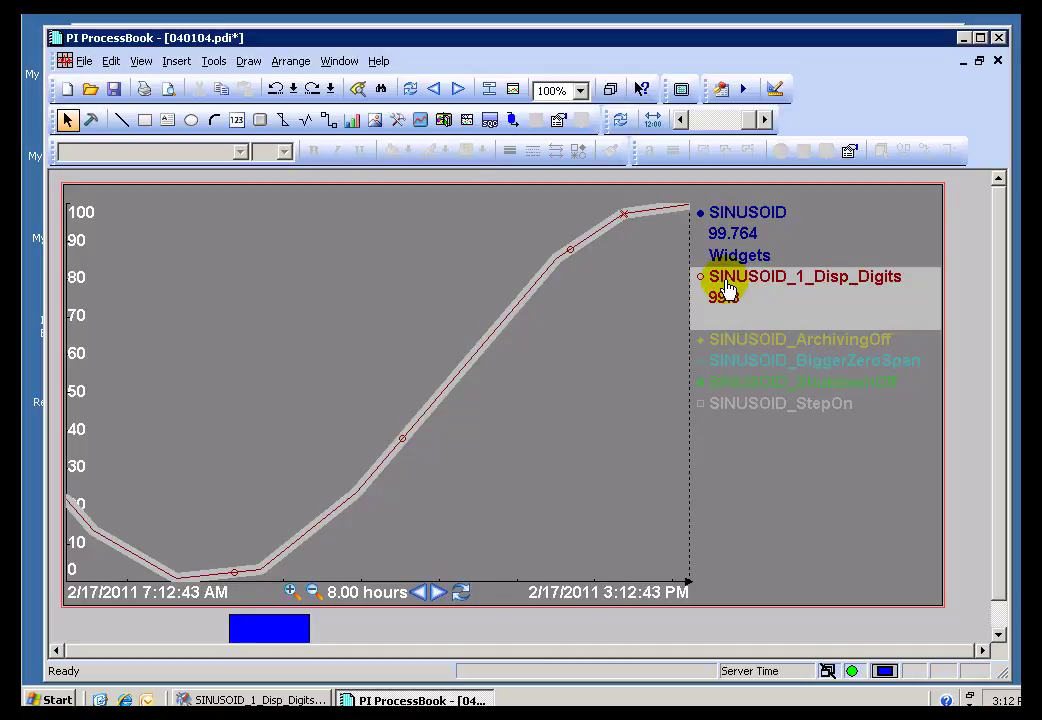
Step: Hide SINUSOID_1_Disp_Digits, show SINUSOID_ArchivingOff reading 99.764, then return to Point Builder
click(726, 289)
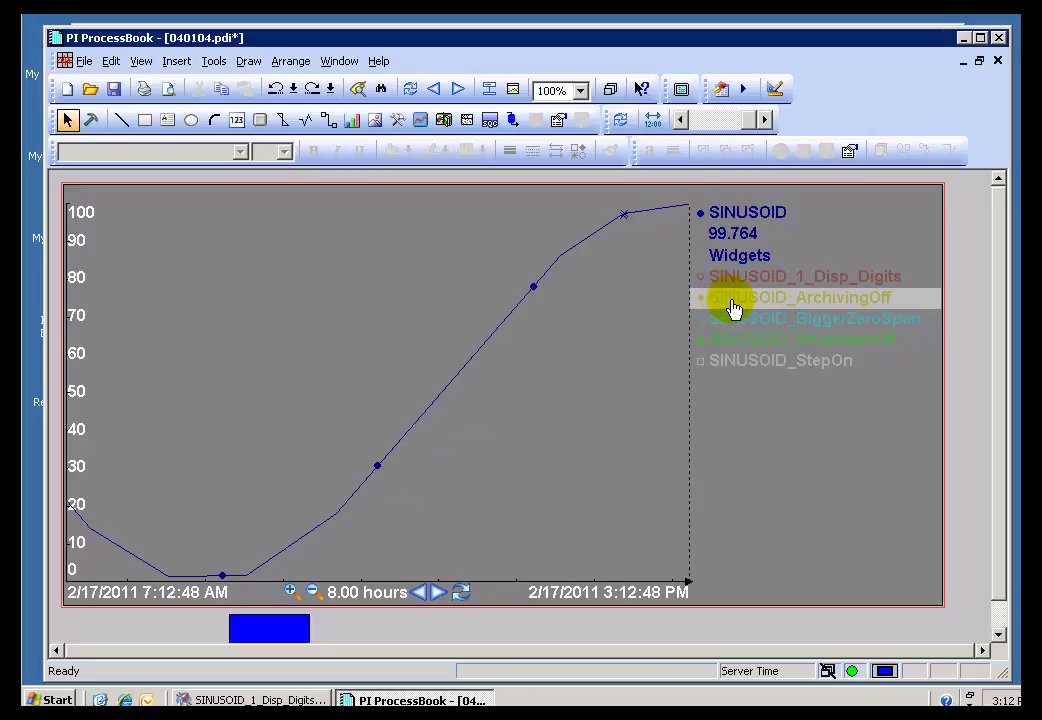
click(734, 306)
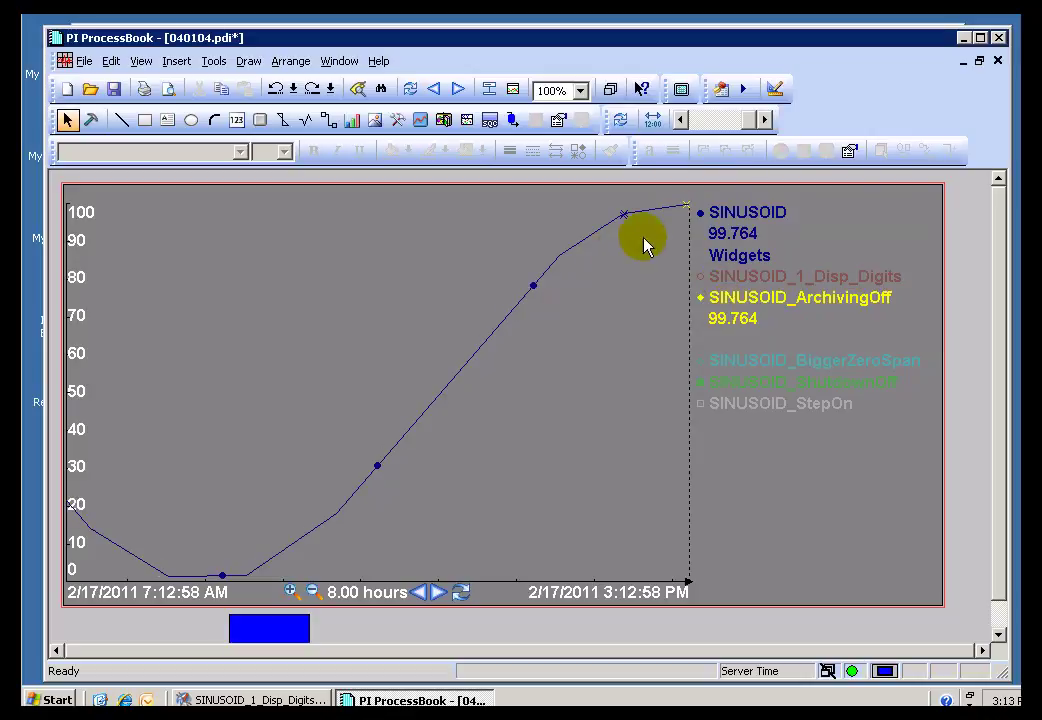
click(726, 214)
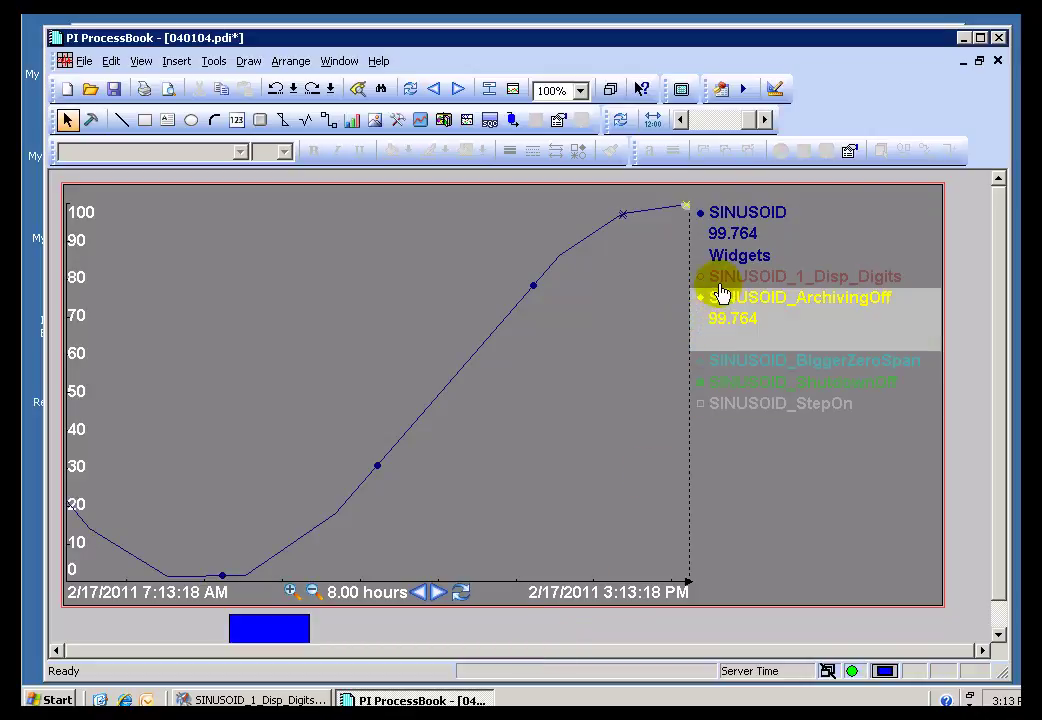
click(295, 699)
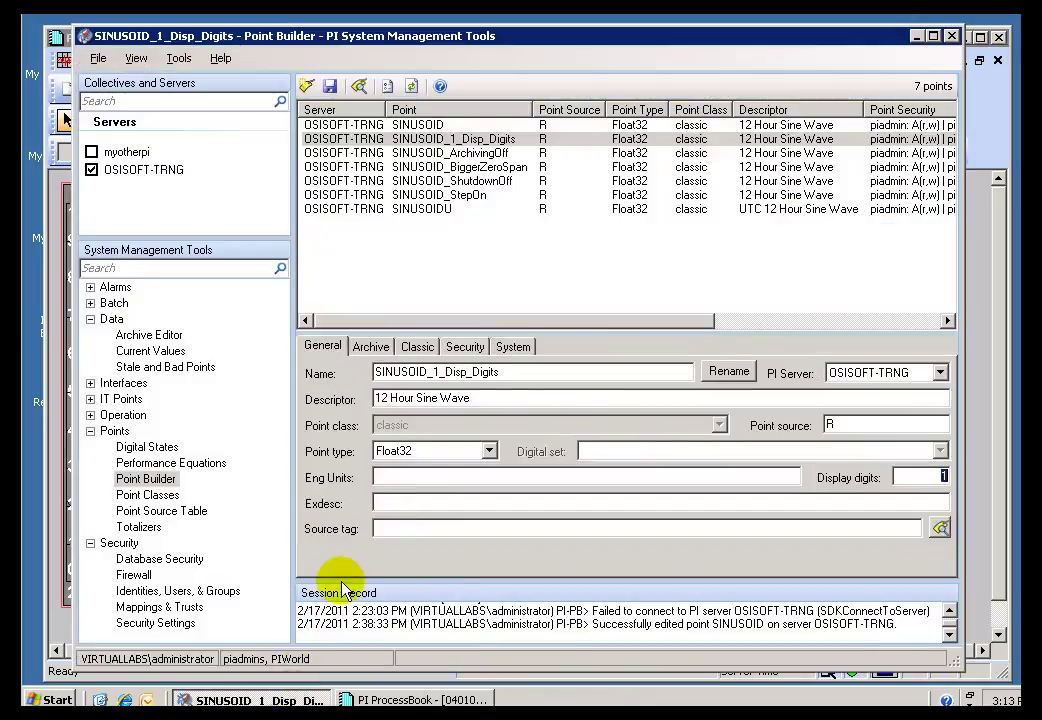
Step: Toggle SINUSOID_1_Disp_Digits' archiving Off and back On in its archive settings, then return to the trend
click(379, 347)
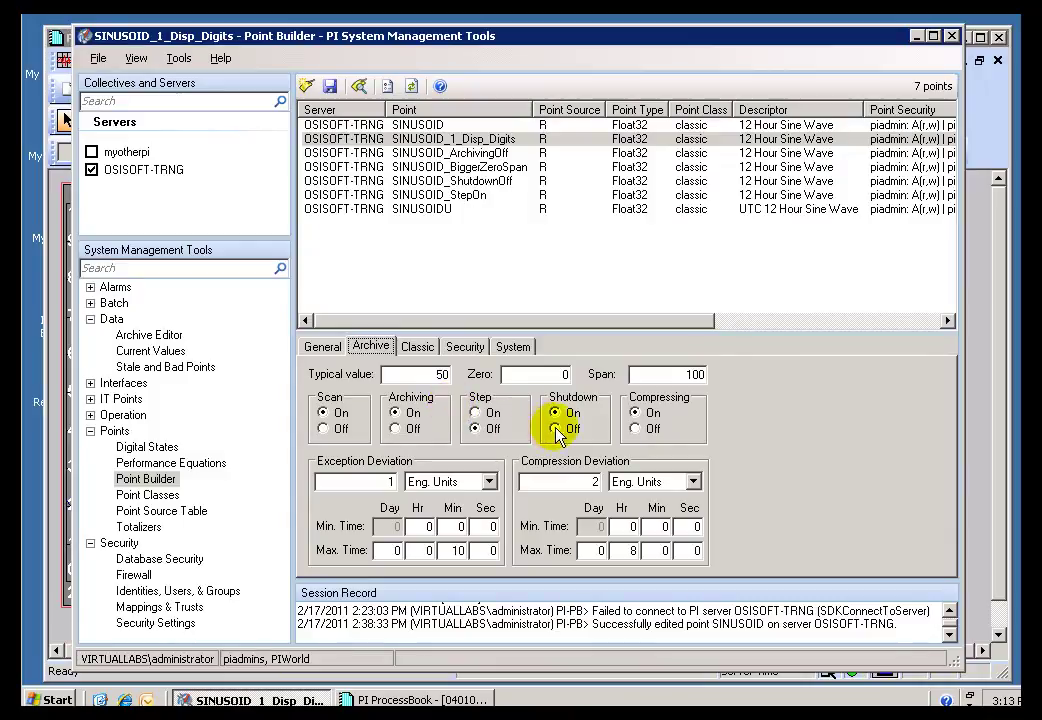
click(398, 430)
click(396, 413)
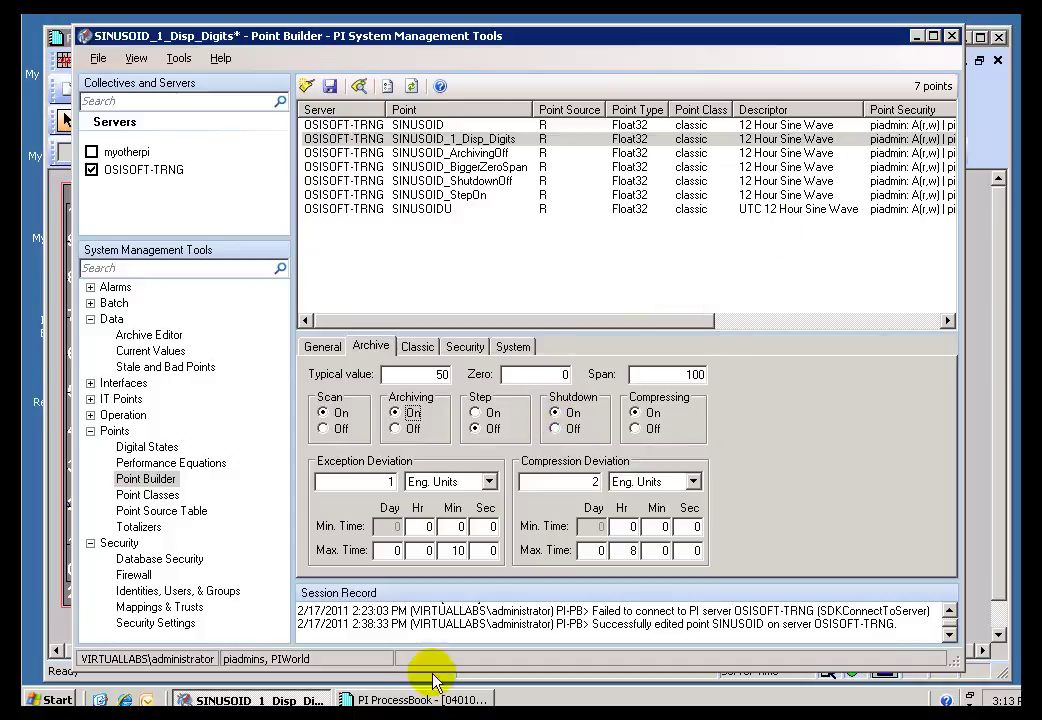
click(385, 700)
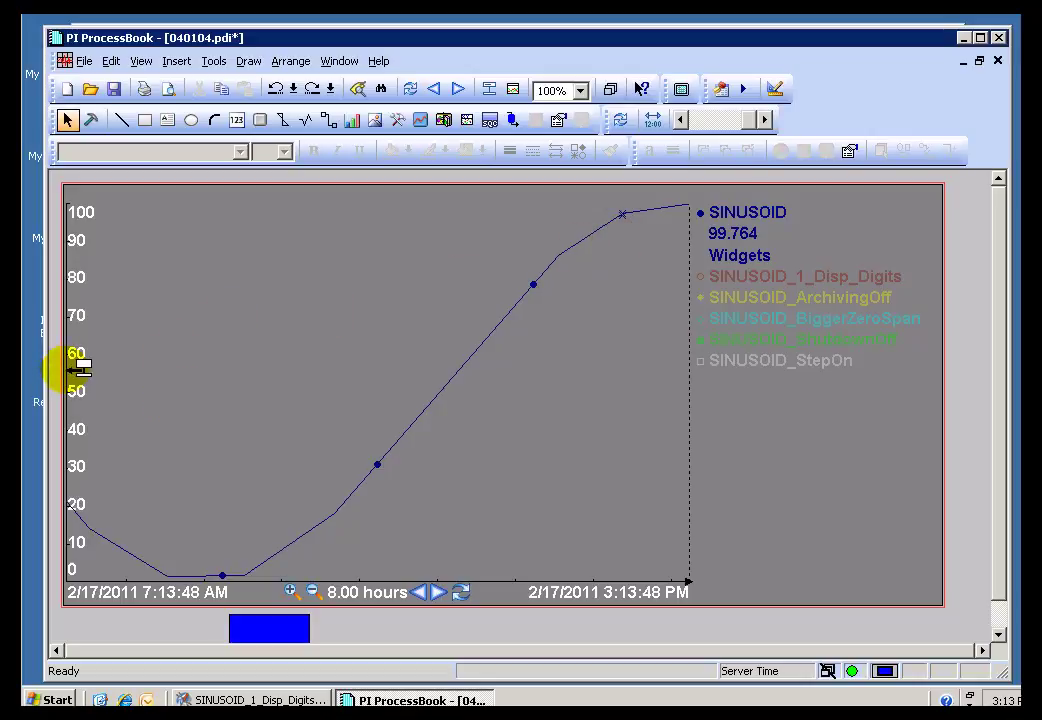
Step: Drag a trend cursor across SINUSOID and zoom the trend to 1:23–3:04 PM
drag(80, 368, 634, 358)
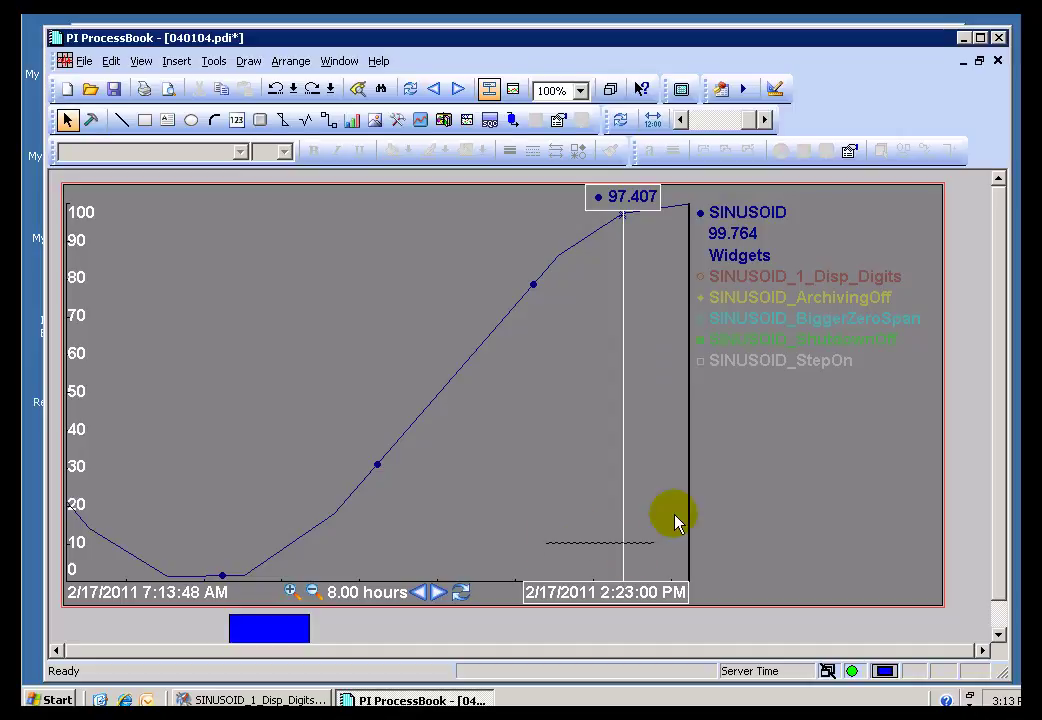
drag(661, 307, 675, 225)
drag(428, 328, 429, 326)
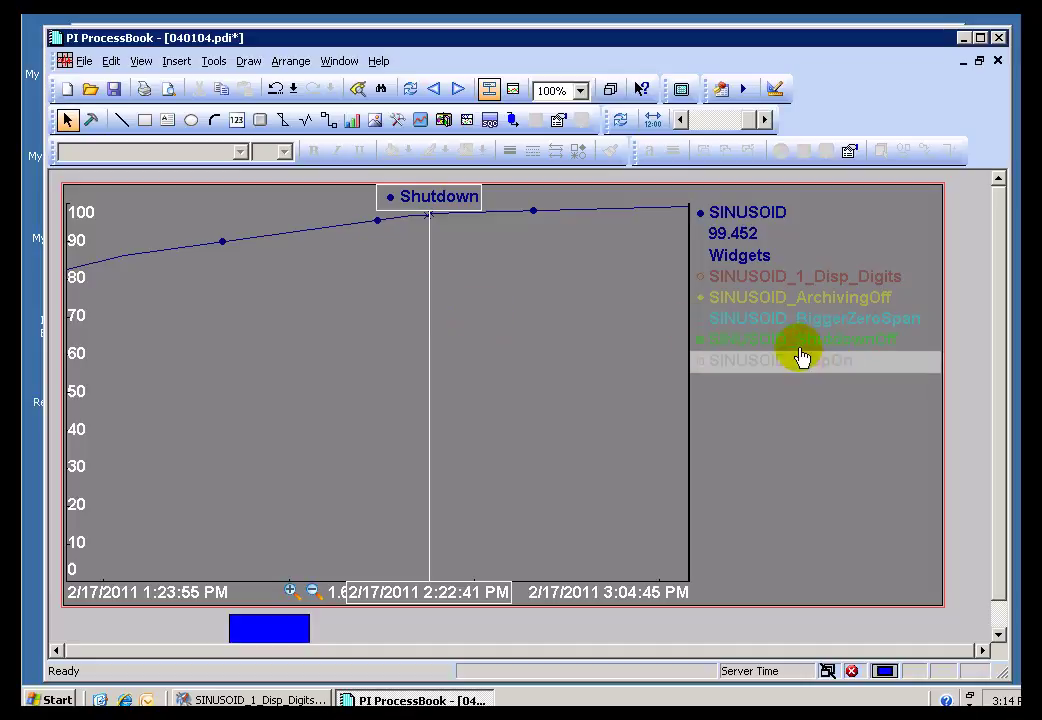
Step: Show SINUSOID_ShutdownOff at 99.671 beside SINUSOID's 2:22 PM Shutdown event, then return to Point Builder
click(745, 348)
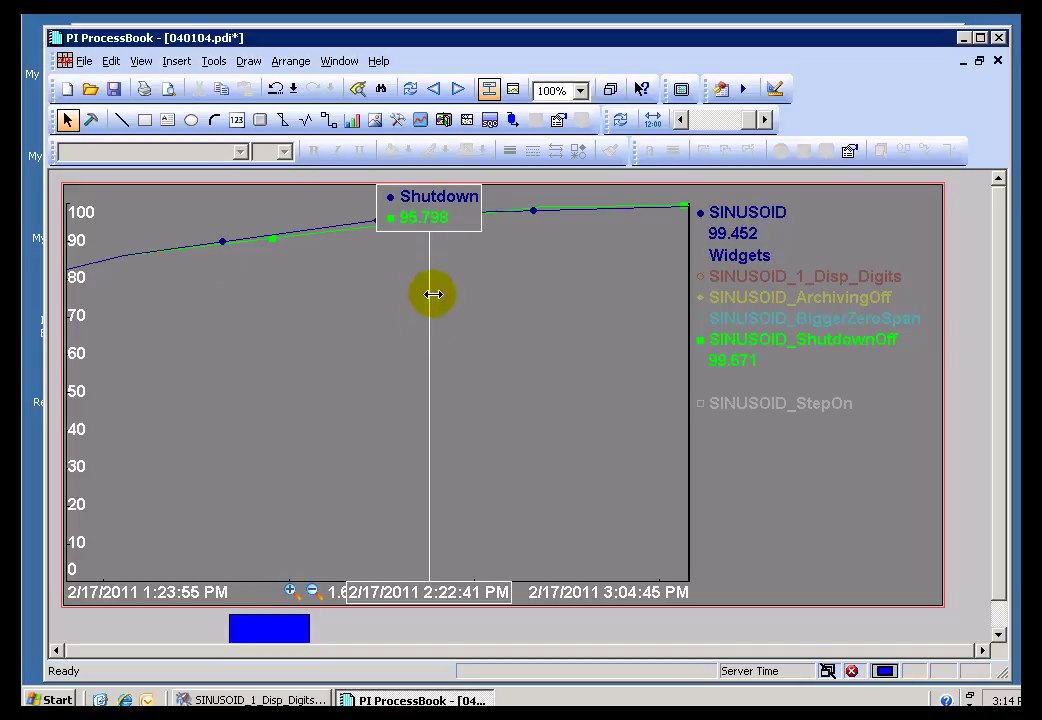
click(489, 90)
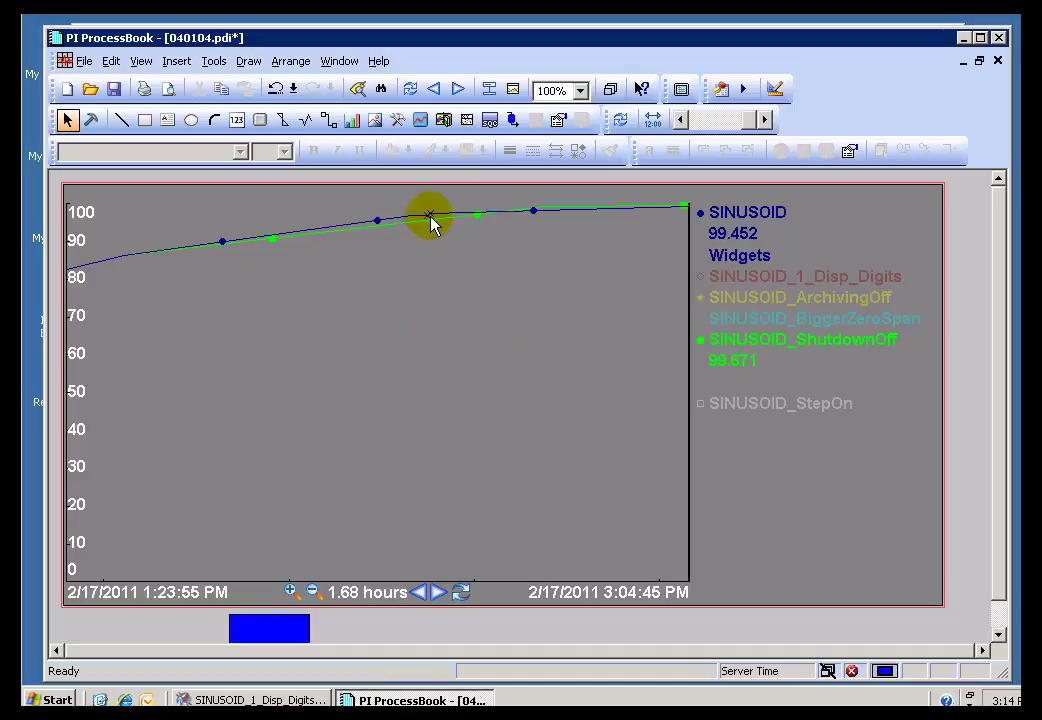
click(762, 356)
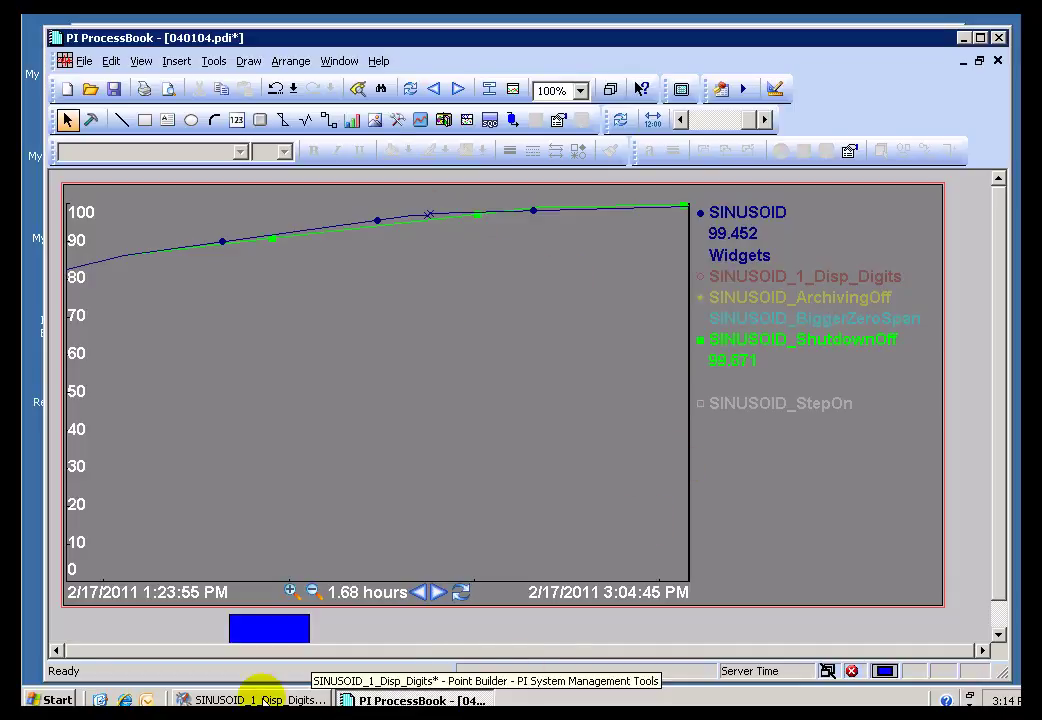
click(266, 696)
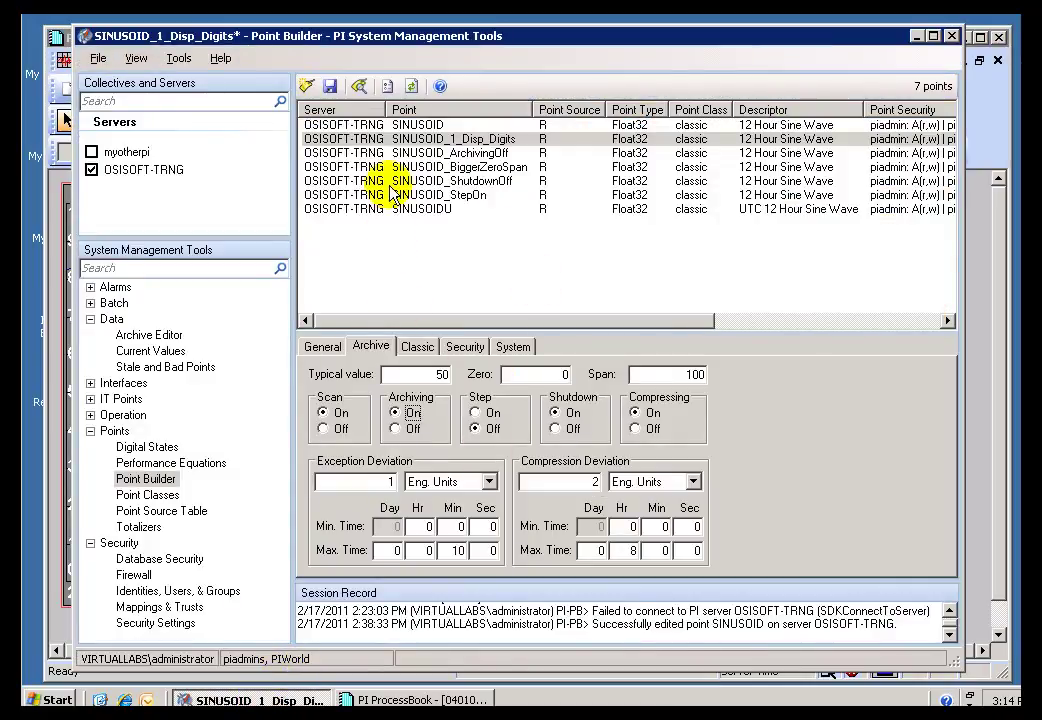
Step: Compare shutdown on for SINUSOID versus off for SINUSOID_ShutdownOff, then revert the trend to 8 hours
click(337, 125)
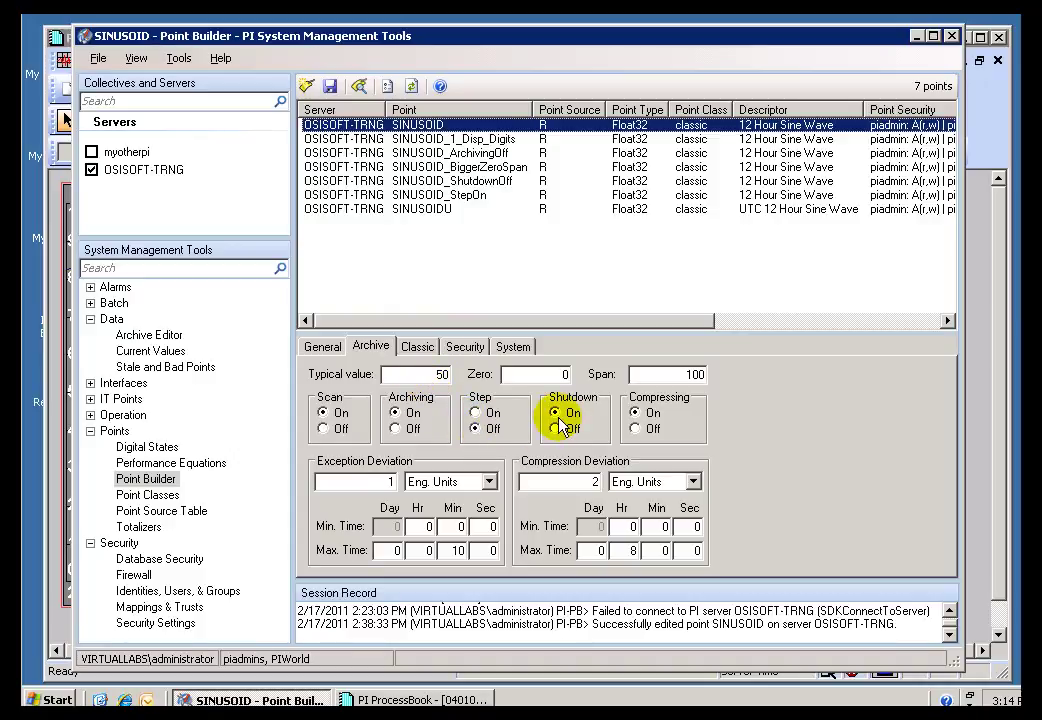
click(345, 181)
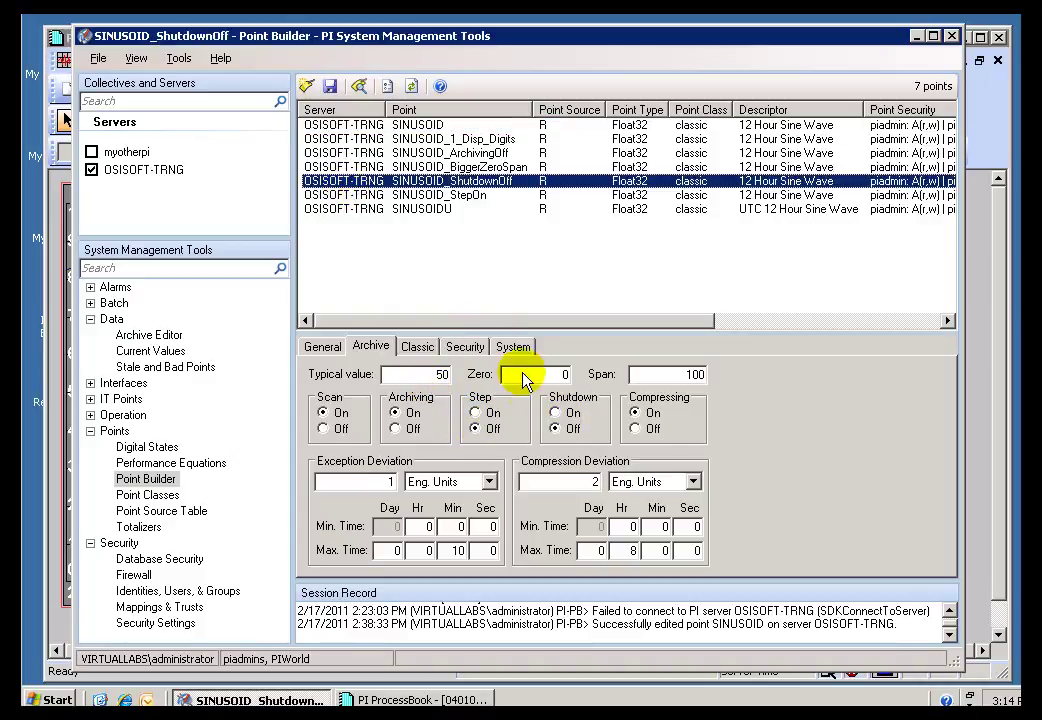
click(556, 429)
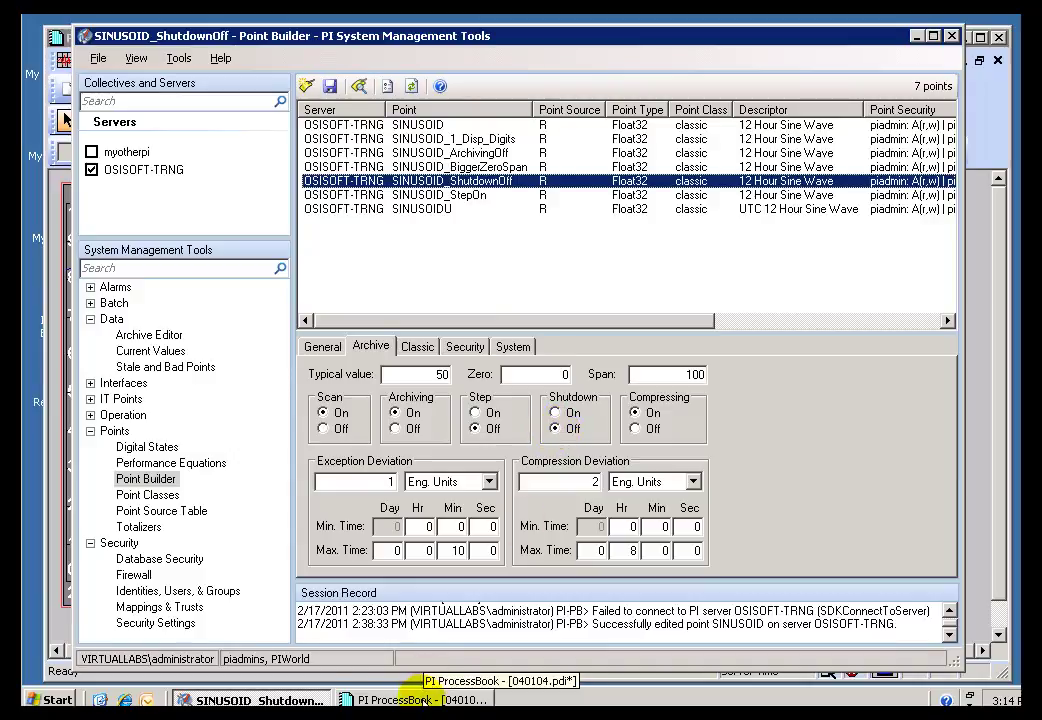
click(420, 700)
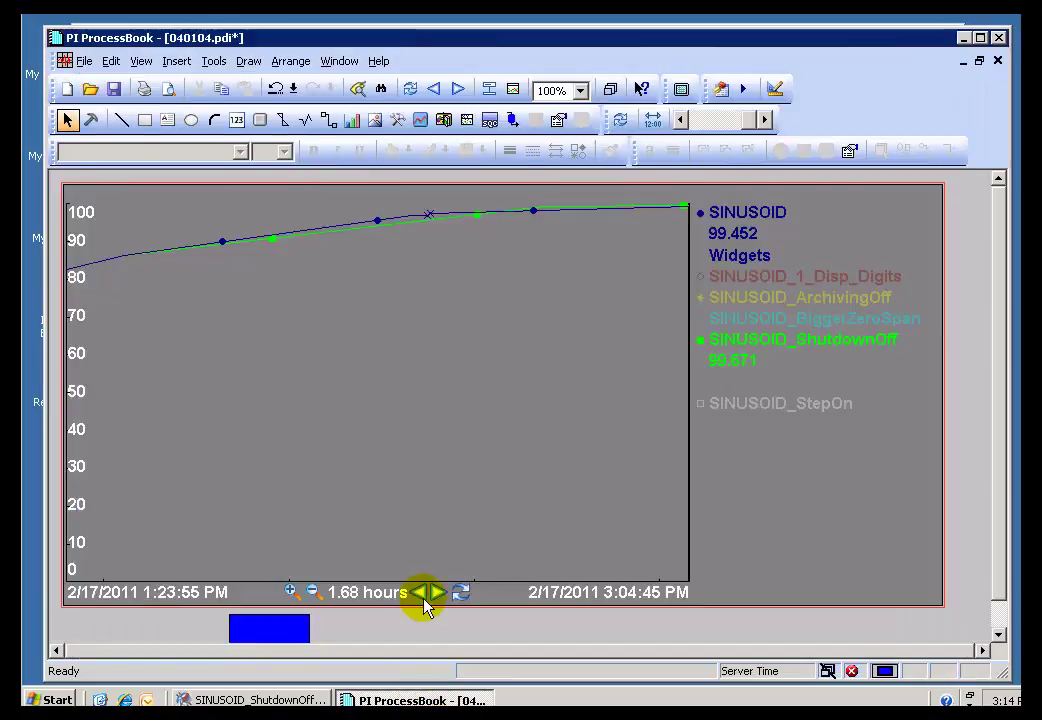
click(410, 90)
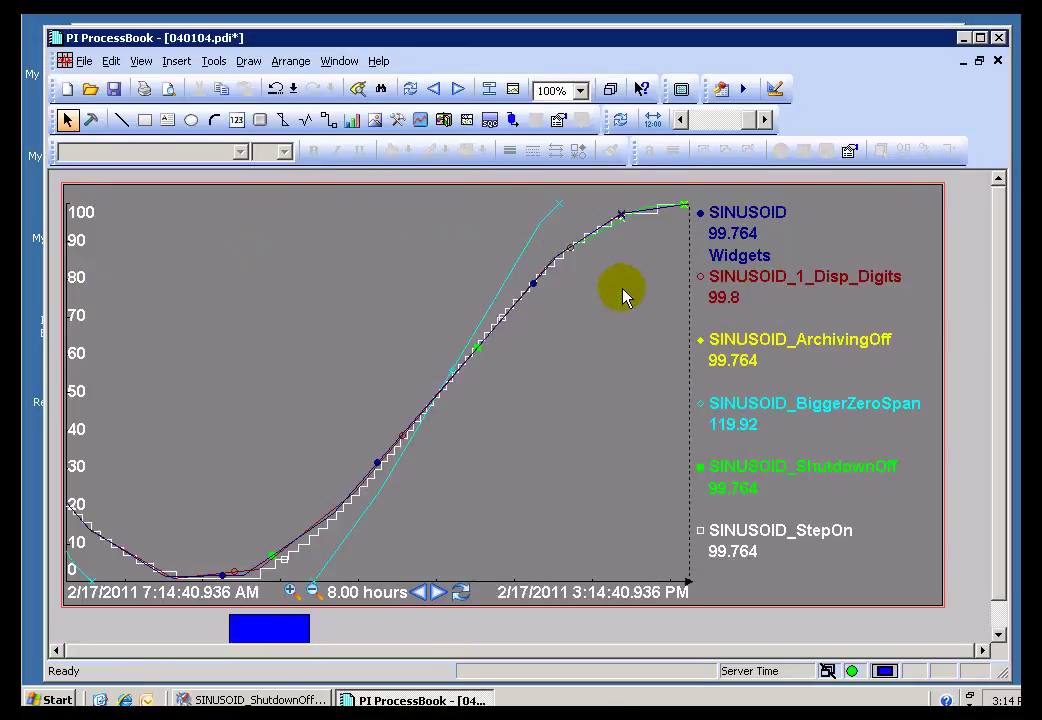